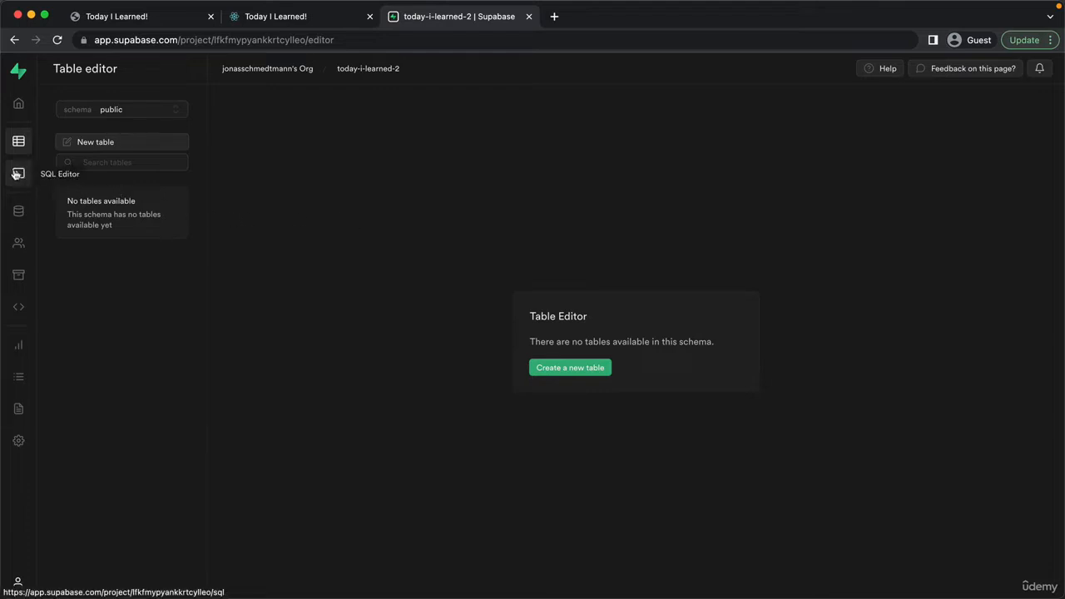
- Start a new table in the public schema and name it facts
{"action": "left_click", "coordinate": [19, 103]}
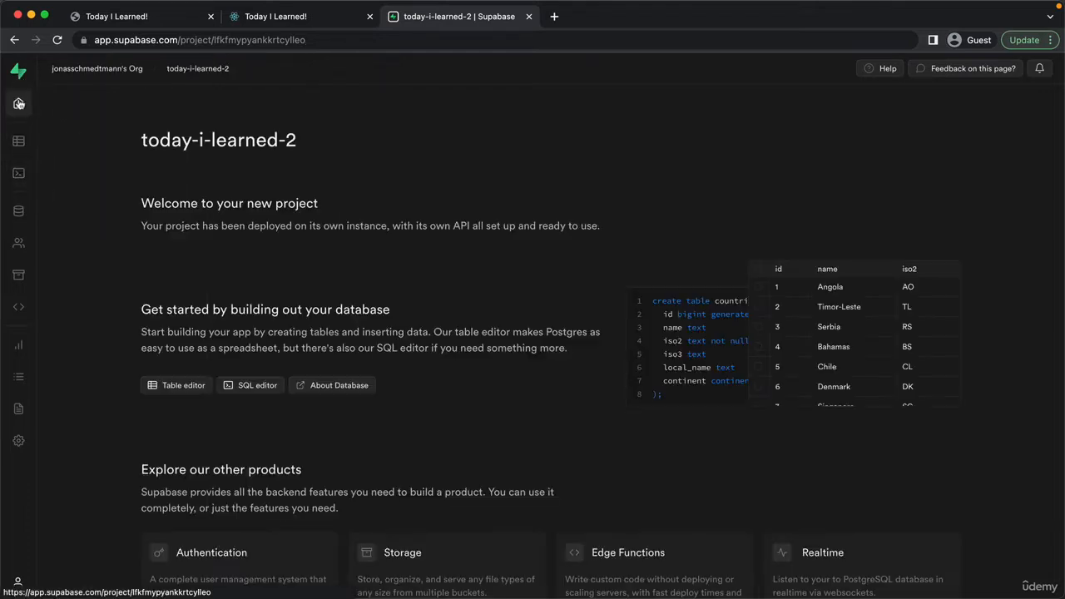
{"action": "left_click", "coordinate": [20, 143]}
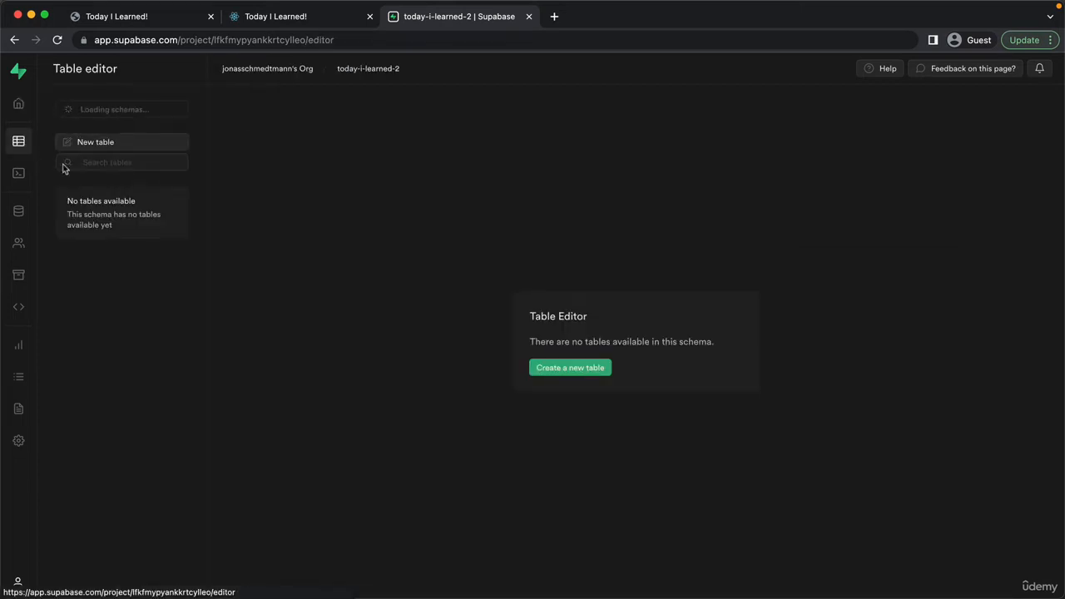
{"action": "left_click", "coordinate": [558, 369]}
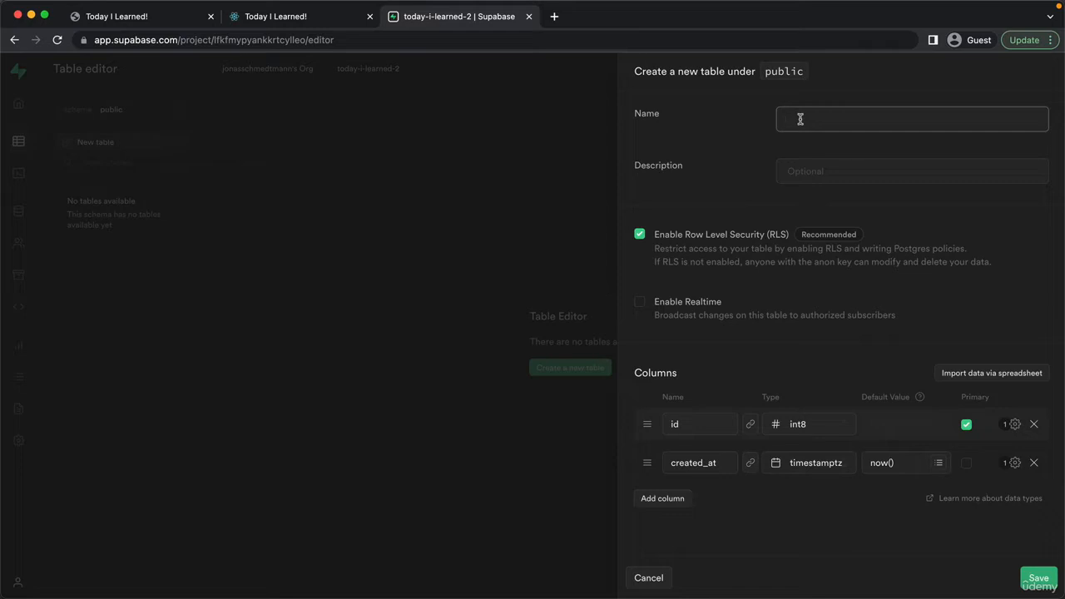
{"action": "type", "text": "facts"}
{"action": "left_click", "coordinate": [728, 363]}
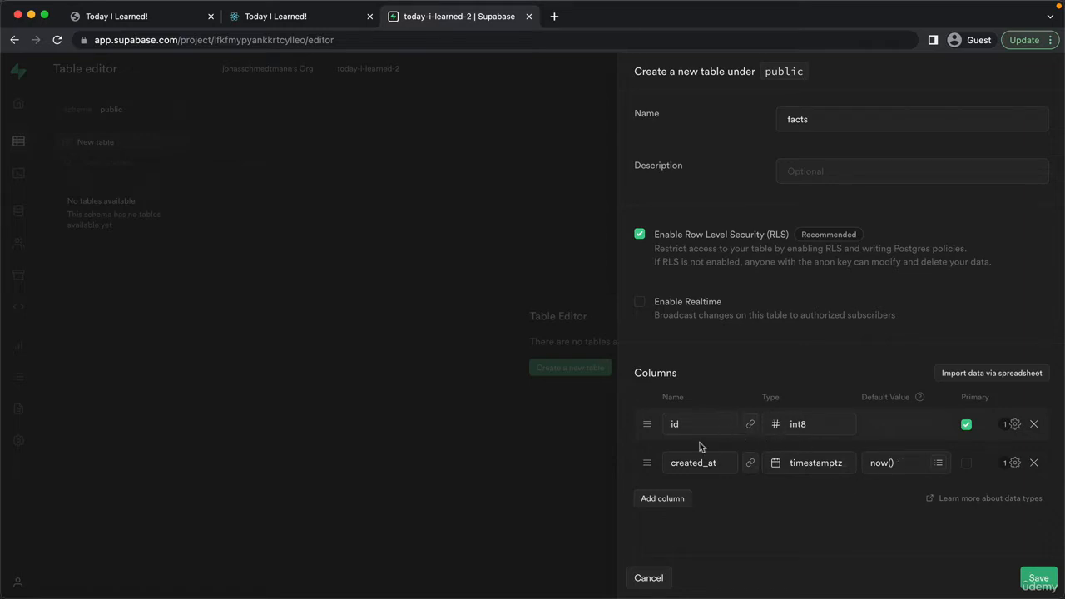
- Add a column named text with the data type text to the facts table
{"action": "left_click", "coordinate": [682, 502]}
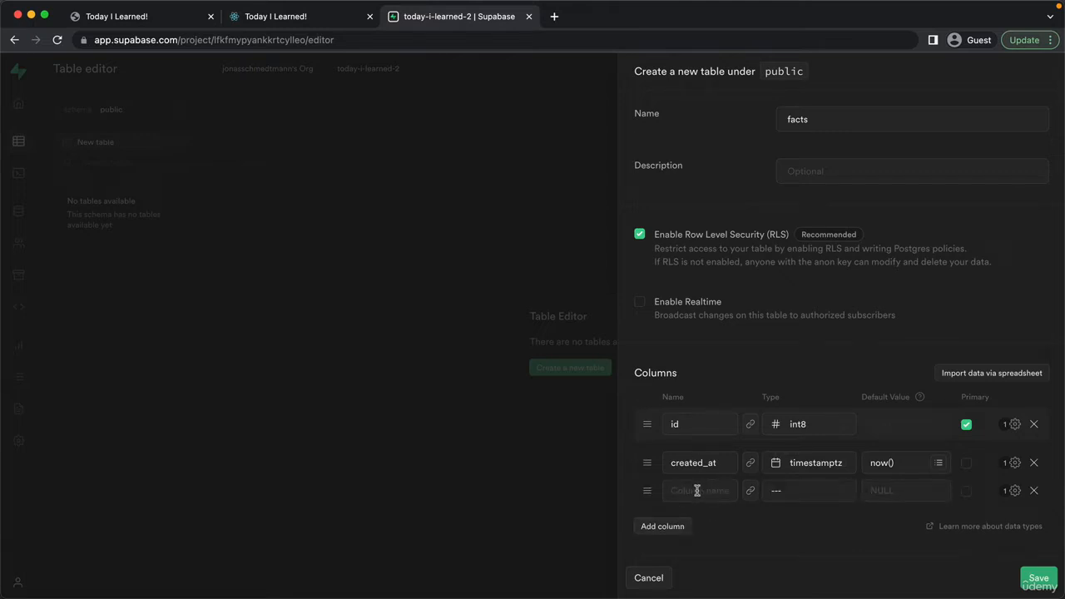
{"action": "left_click", "coordinate": [697, 489]}
{"action": "type", "text": "text"}
{"action": "left_click", "coordinate": [795, 493]}
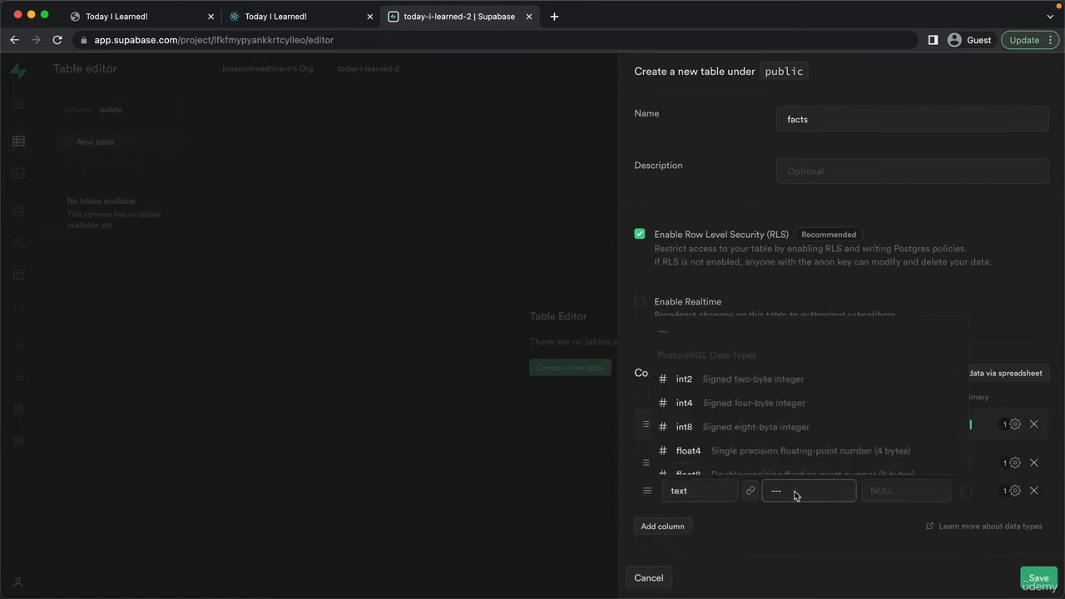
{"action": "scroll", "coordinate": [775, 420], "scroll_direction": "down", "scroll_amount": 1}
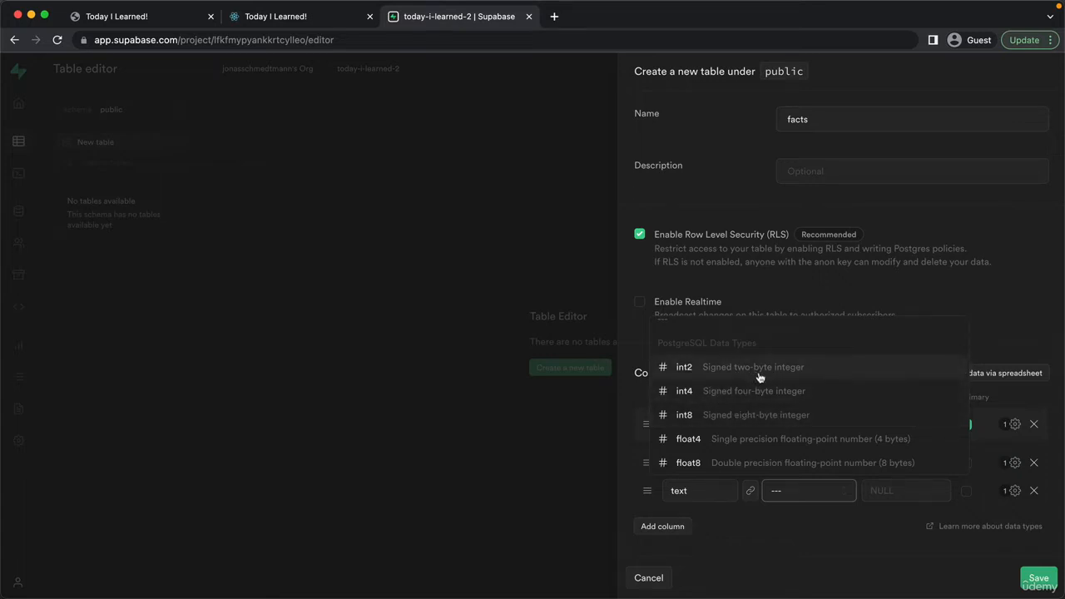
{"action": "scroll", "coordinate": [759, 376], "scroll_direction": "down", "scroll_amount": 1}
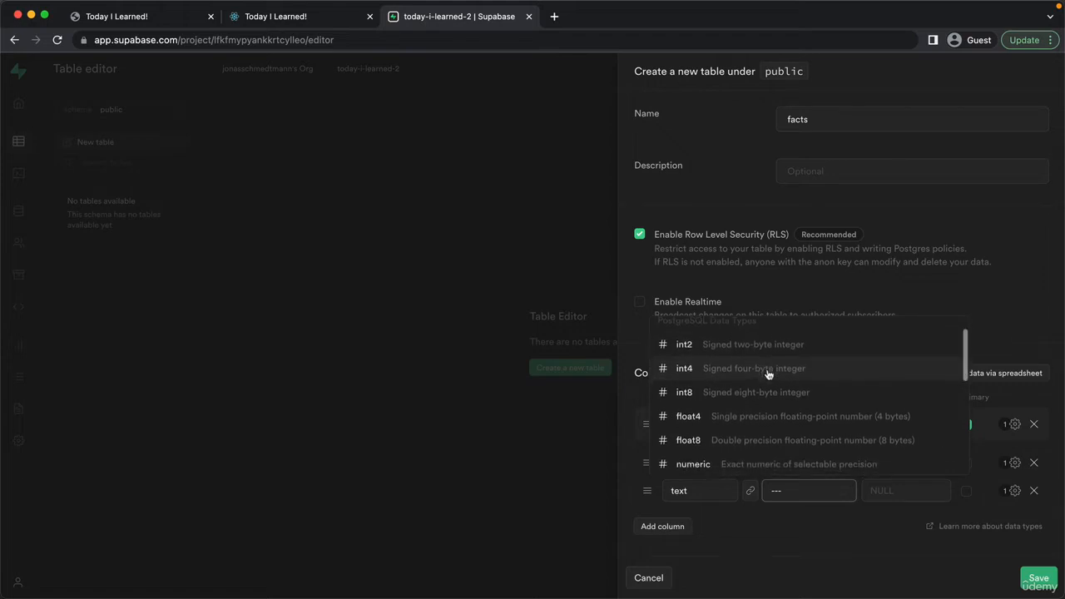
{"action": "scroll", "coordinate": [763, 374], "scroll_direction": "down", "scroll_amount": 1}
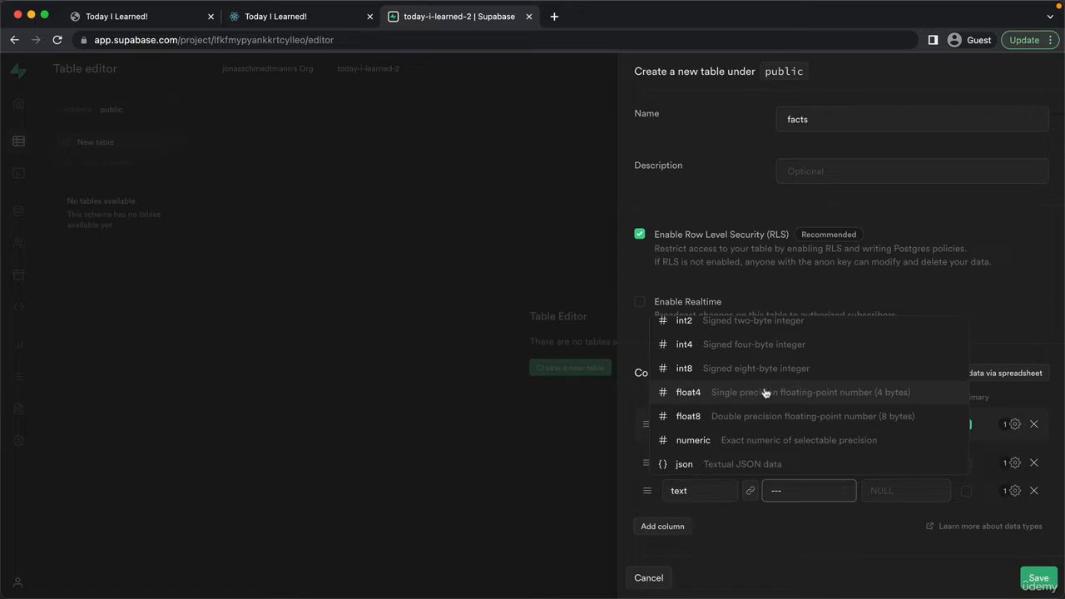
{"action": "scroll", "coordinate": [757, 391], "scroll_direction": "down", "scroll_amount": 3}
{"action": "scroll", "coordinate": [762, 381], "scroll_direction": "down", "scroll_amount": 3}
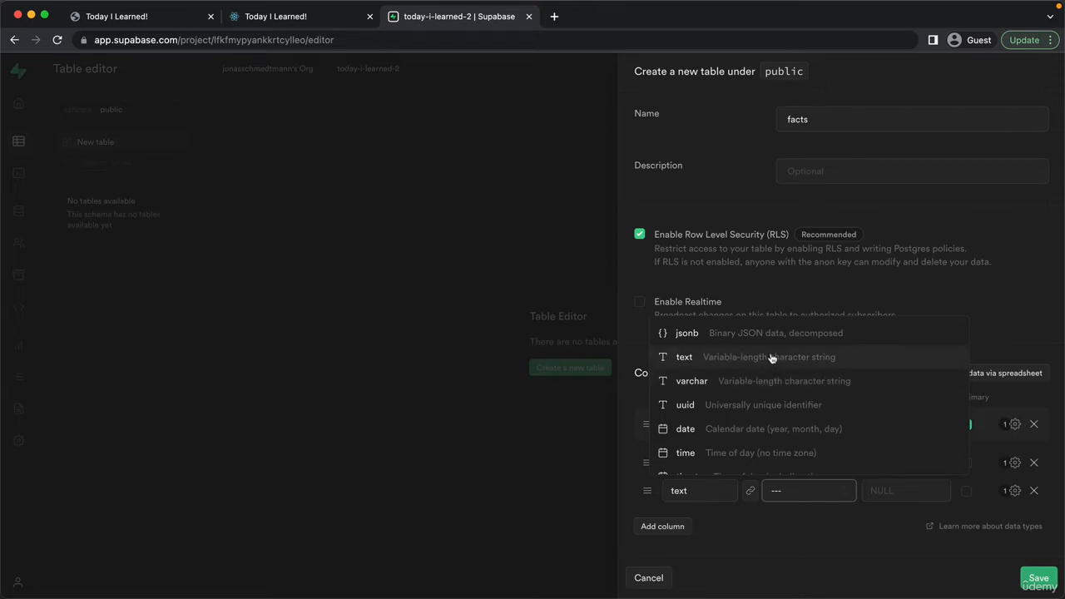
{"action": "left_click", "coordinate": [770, 357]}
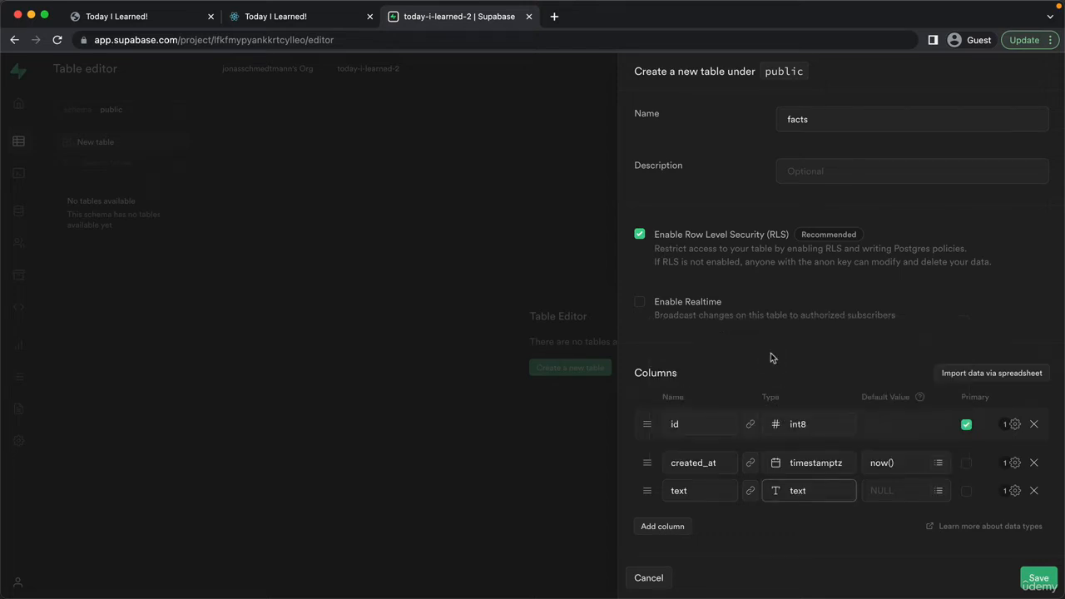
- Add a column named source with the data type text to the facts table
{"action": "left_click", "coordinate": [665, 527]}
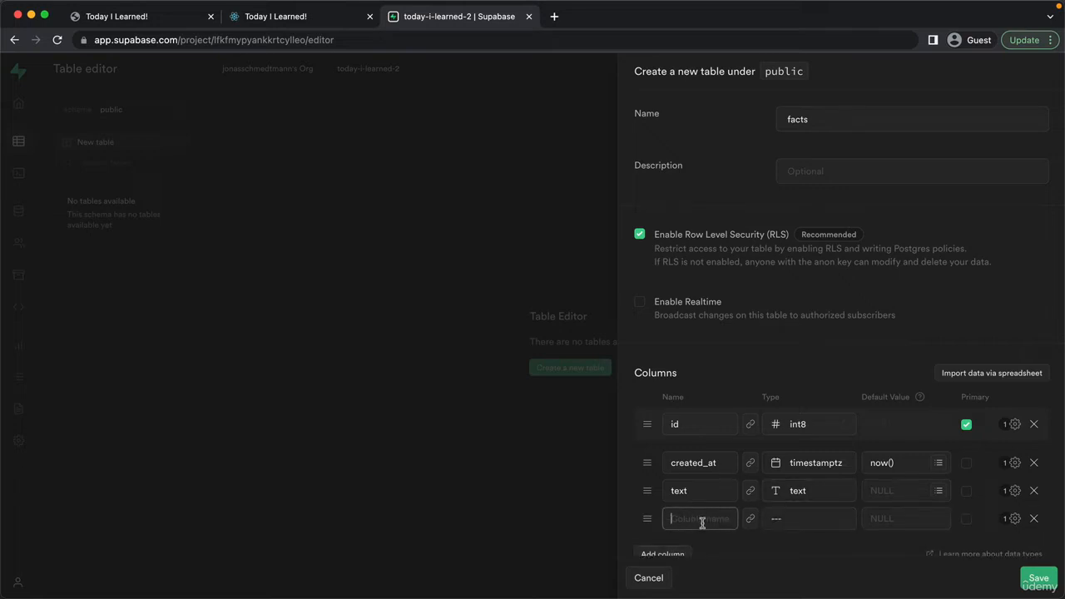
{"action": "type", "text": "source"}
{"action": "left_click", "coordinate": [785, 519]}
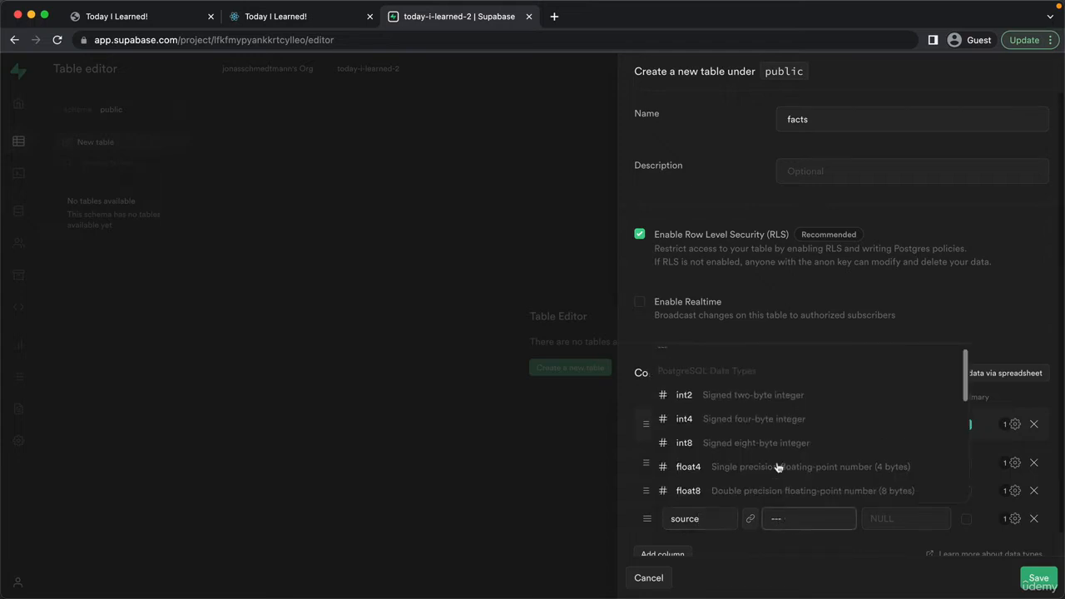
{"action": "scroll", "coordinate": [761, 449], "scroll_direction": "down", "scroll_amount": 3}
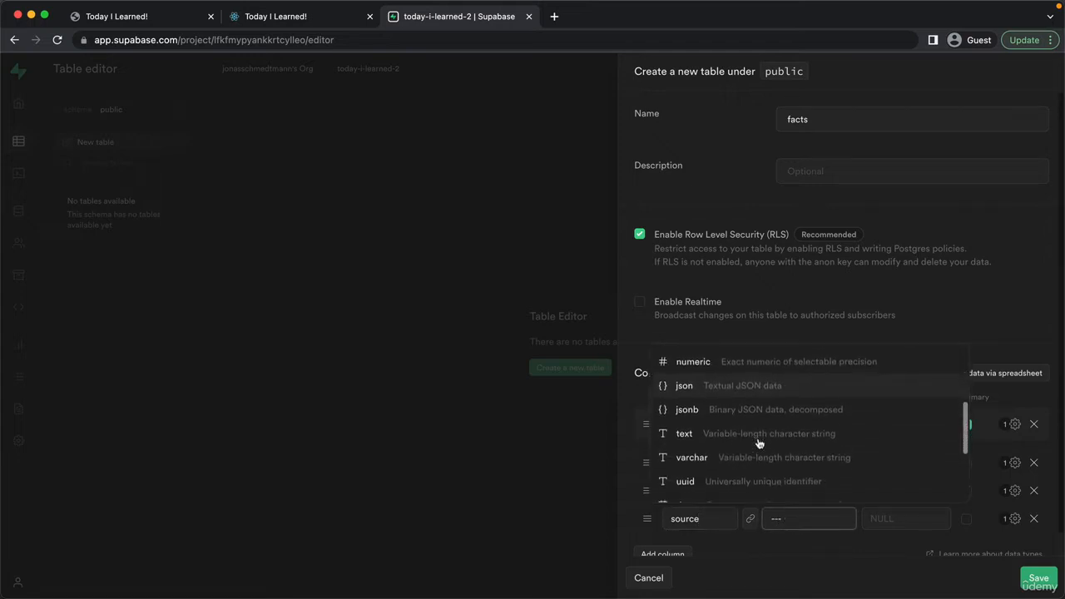
{"action": "left_click", "coordinate": [757, 437]}
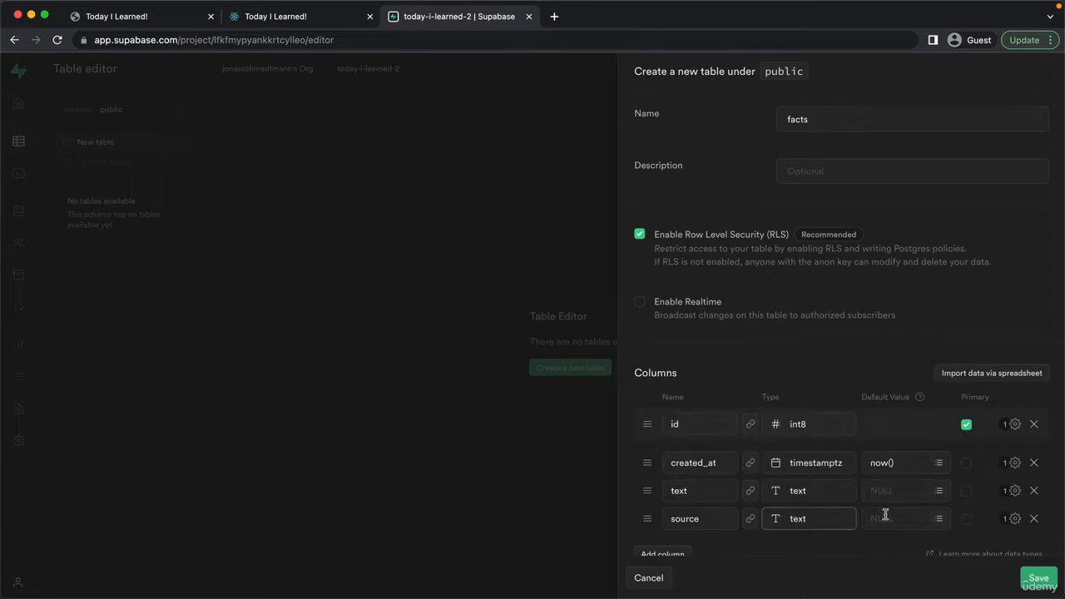
- Add another column below source and name it category
{"action": "scroll", "coordinate": [879, 506], "scroll_direction": "down", "scroll_amount": 1}
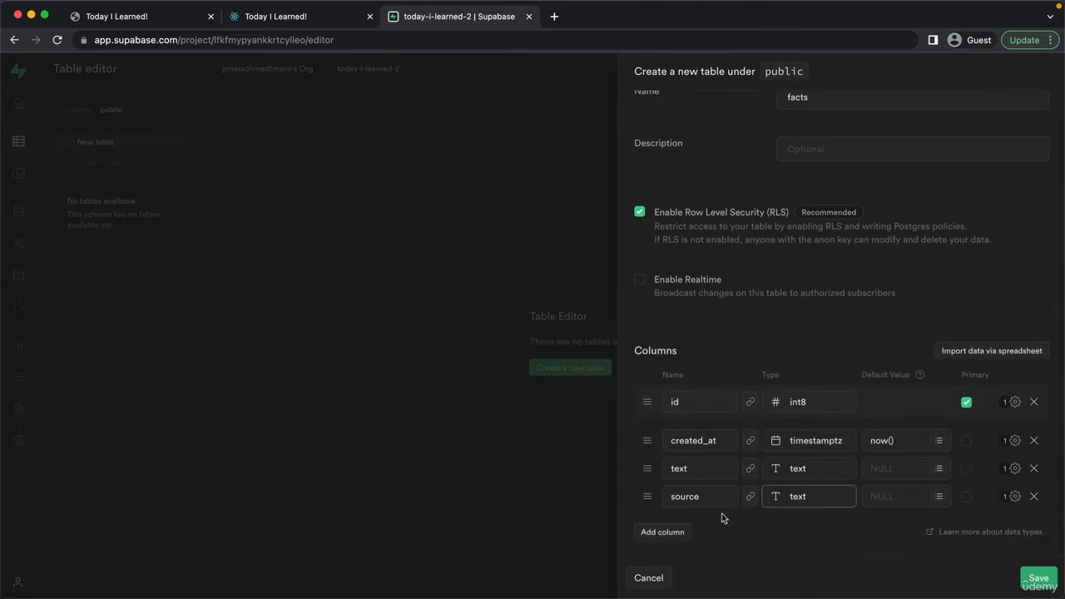
{"action": "left_click", "coordinate": [678, 532]}
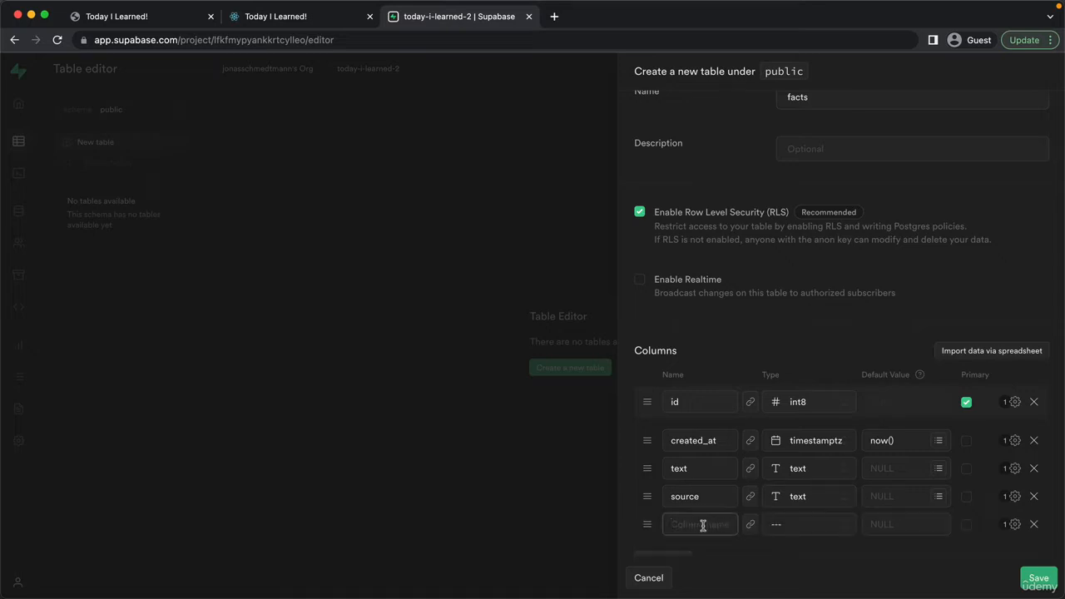
{"action": "left_click", "coordinate": [703, 525]}
{"action": "type", "text": "category"}
- Examine which data each fact shows, including its text, source, category and vote buttons, on the local and deployed Today I Learned pages
{"action": "left_click", "coordinate": [149, 24]}
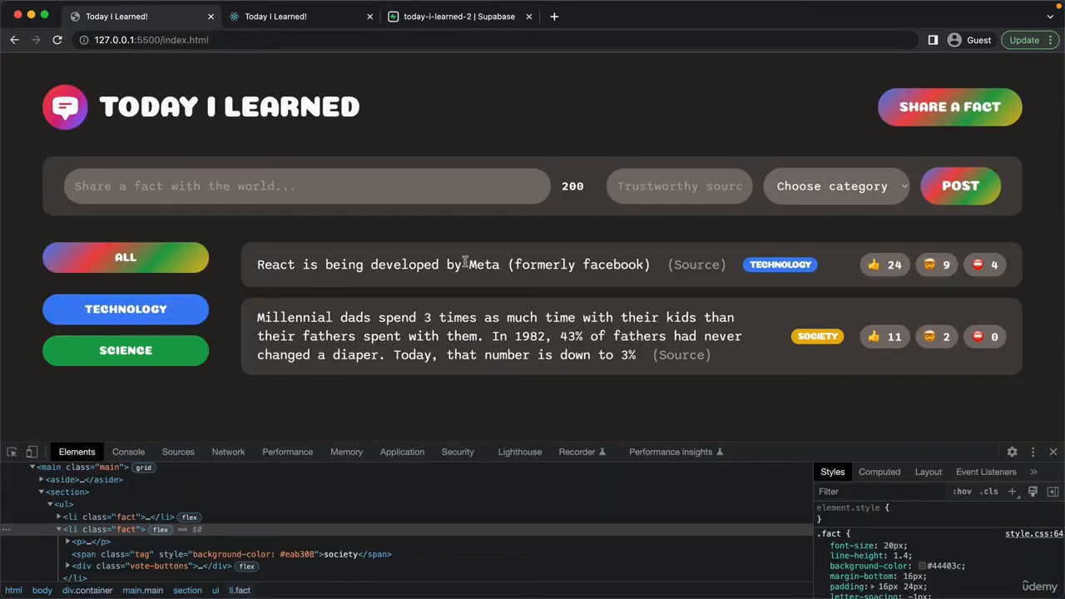
{"action": "left_click_drag", "start_coordinate": [287, 264], "coordinate": [480, 265]}
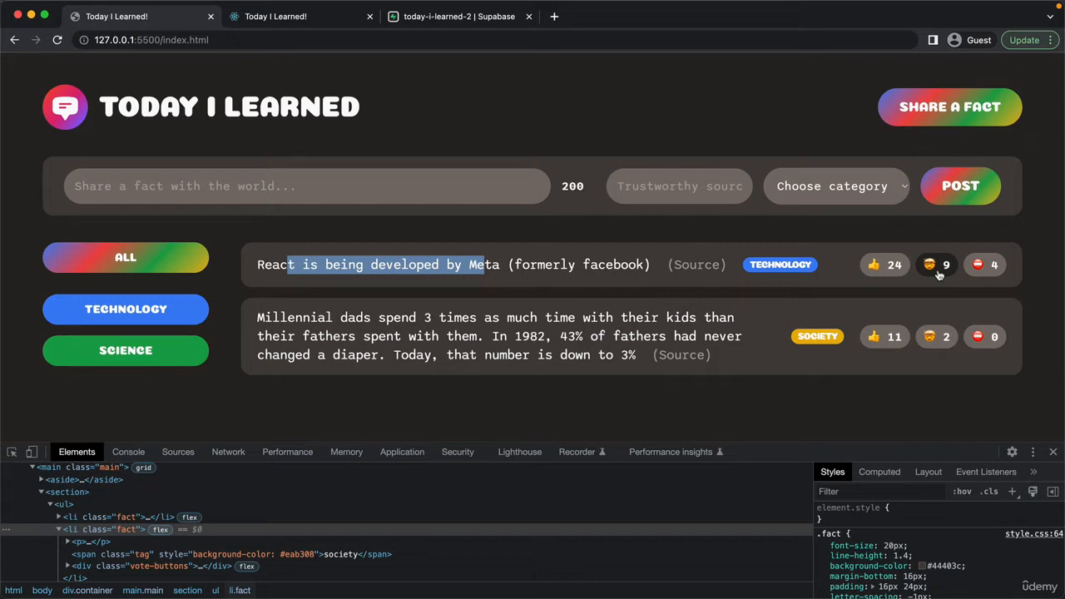
{"action": "left_click", "coordinate": [794, 296]}
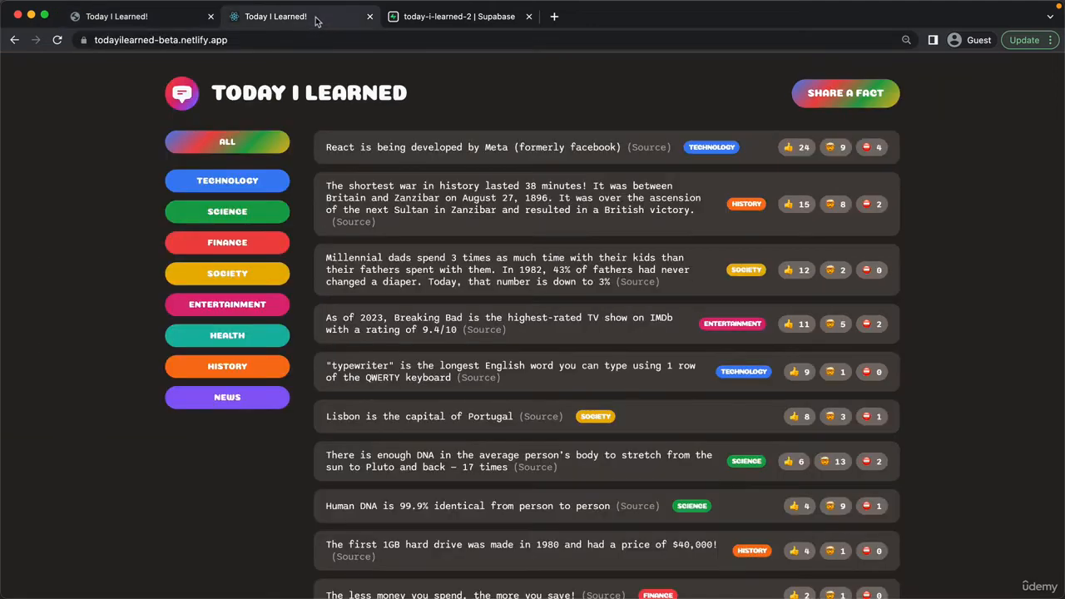
{"action": "left_click", "coordinate": [319, 20]}
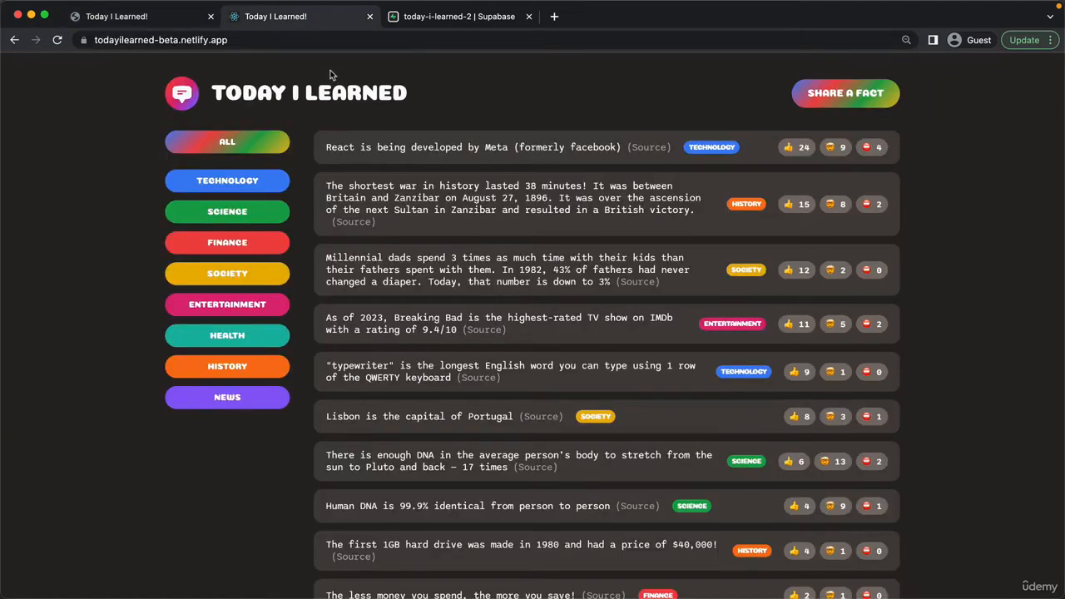
- Return to the Supabase table form and set the category column's data type to text
{"action": "left_click", "coordinate": [424, 18]}
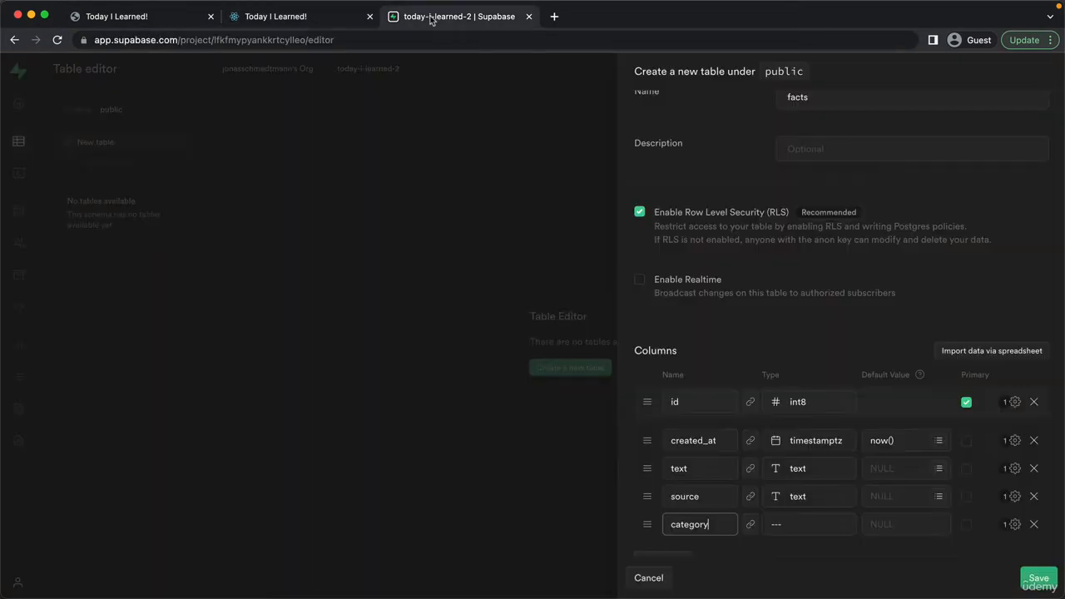
{"action": "left_click", "coordinate": [797, 526]}
{"action": "scroll", "coordinate": [777, 456], "scroll_direction": "down", "scroll_amount": 4}
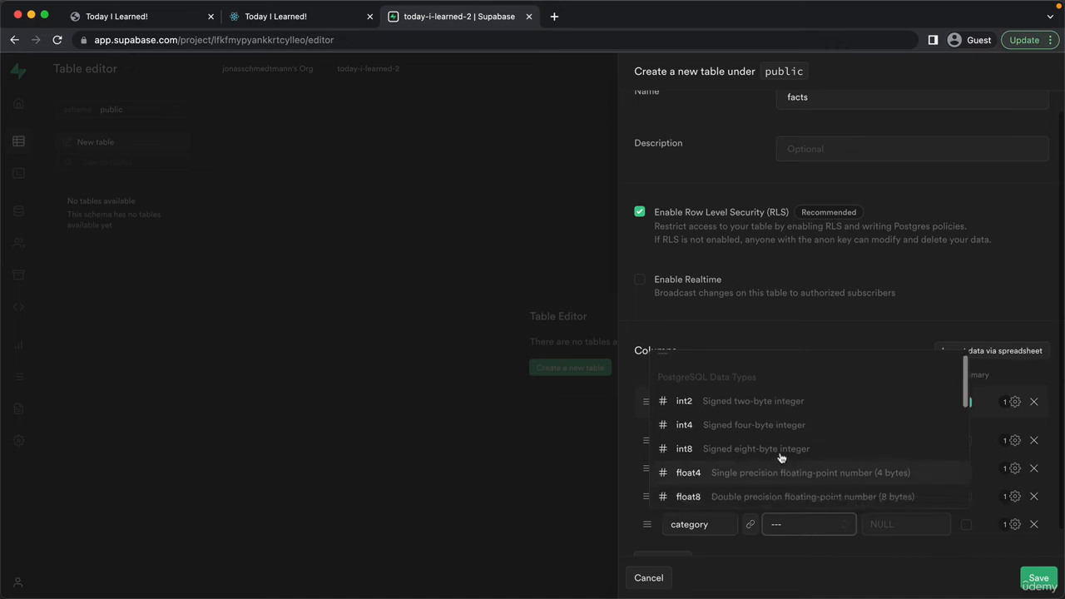
{"action": "scroll", "coordinate": [775, 452], "scroll_direction": "down", "scroll_amount": 2}
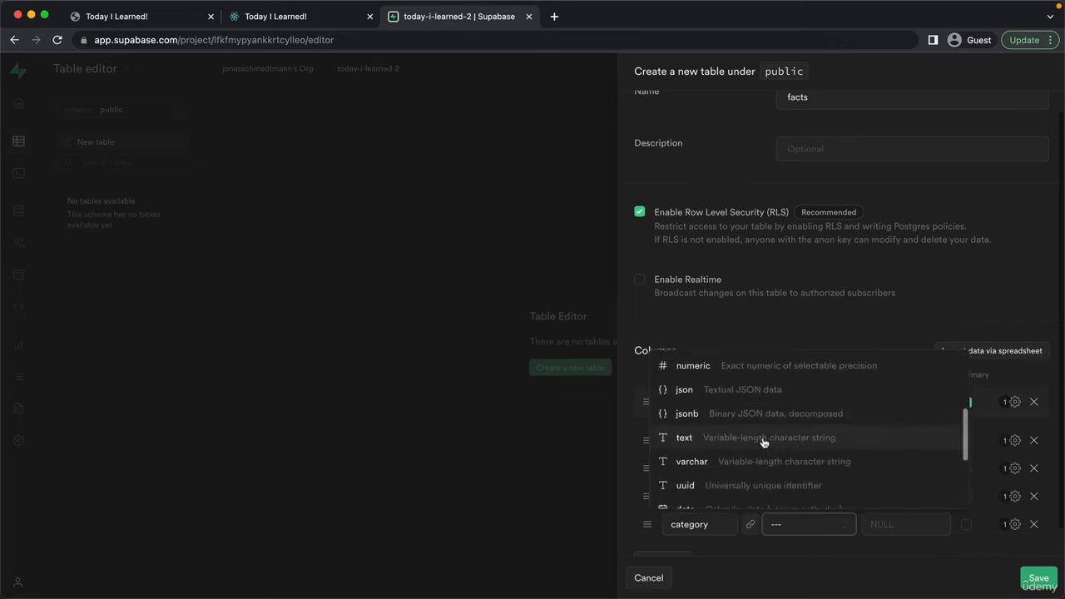
{"action": "left_click", "coordinate": [763, 441]}
- Add a column named votesInteresting with the data type int4 and a default value of 0
{"action": "scroll", "coordinate": [836, 503], "scroll_direction": "down", "scroll_amount": 1}
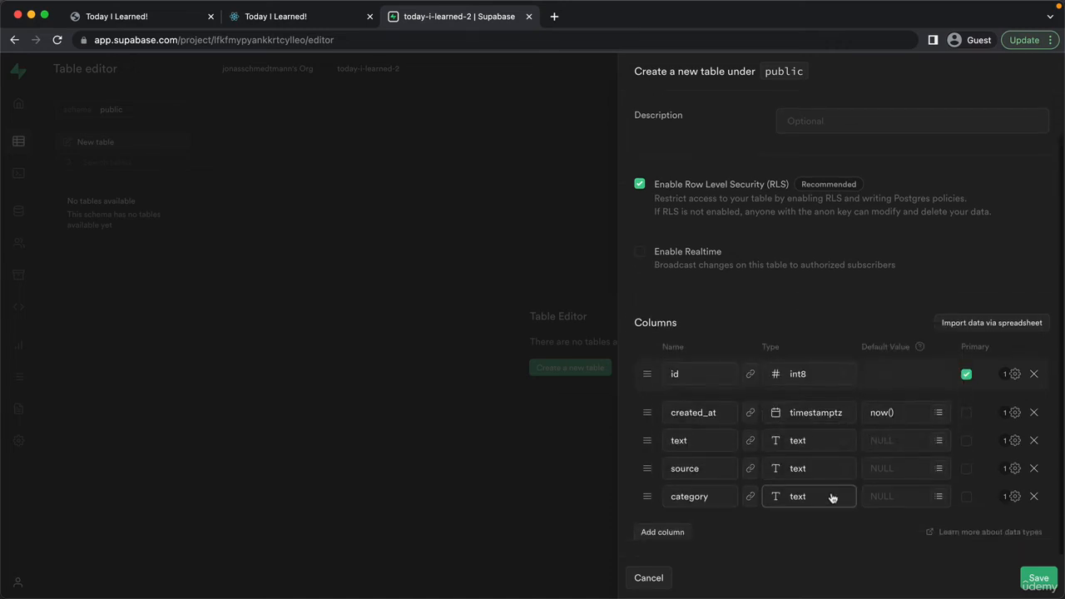
{"action": "left_click", "coordinate": [674, 533]}
{"action": "type", "text": "votes"}
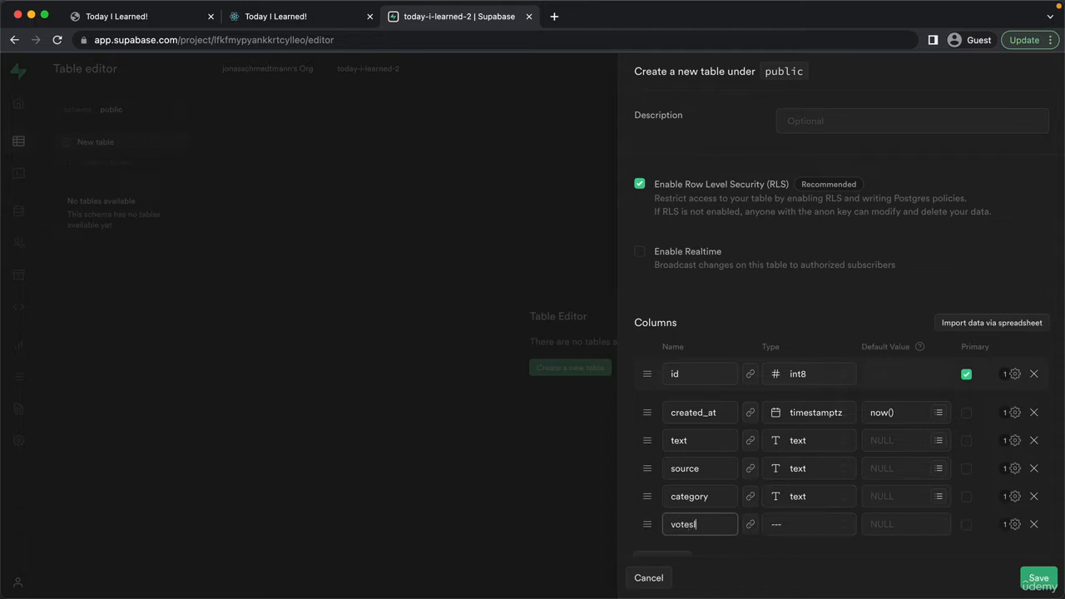
{"action": "type", "text": "Interesting"}
{"action": "left_click", "coordinate": [822, 527]}
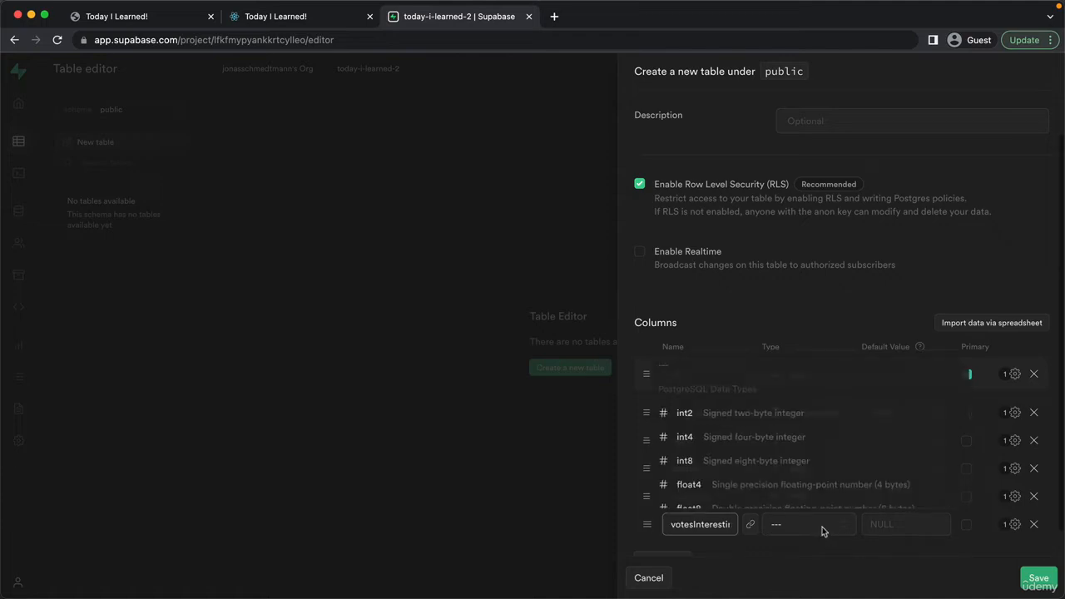
{"action": "left_click", "coordinate": [791, 426]}
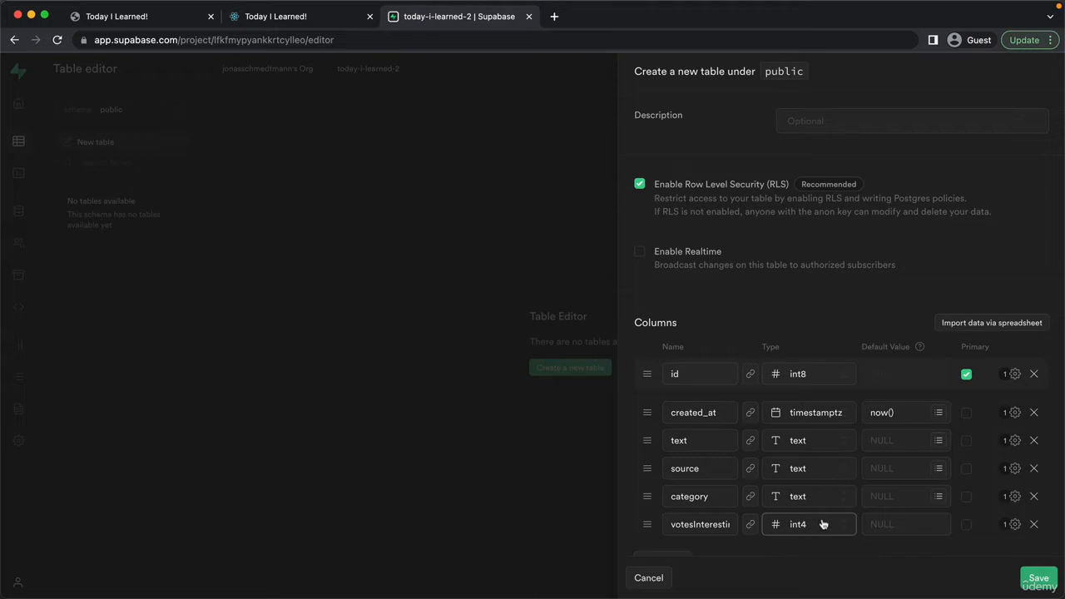
{"action": "left_click", "coordinate": [887, 519]}
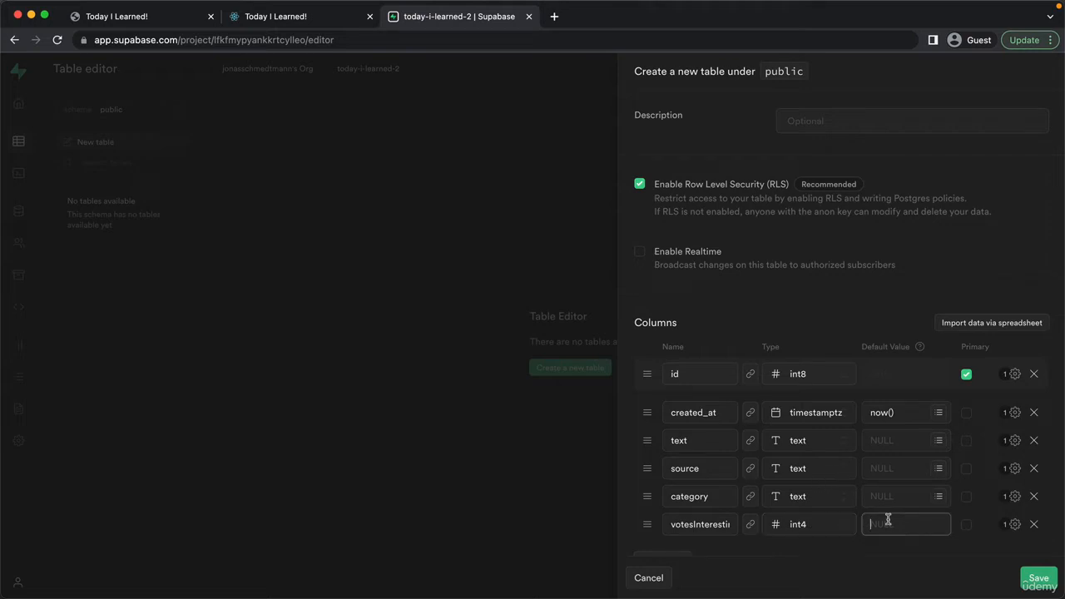
{"action": "type", "text": "0"}
{"action": "left_click", "coordinate": [835, 547]}
- Add a column named votesMindblowing with the data type int4 and a default value of 0
{"action": "scroll", "coordinate": [839, 542], "scroll_direction": "down", "scroll_amount": 2}
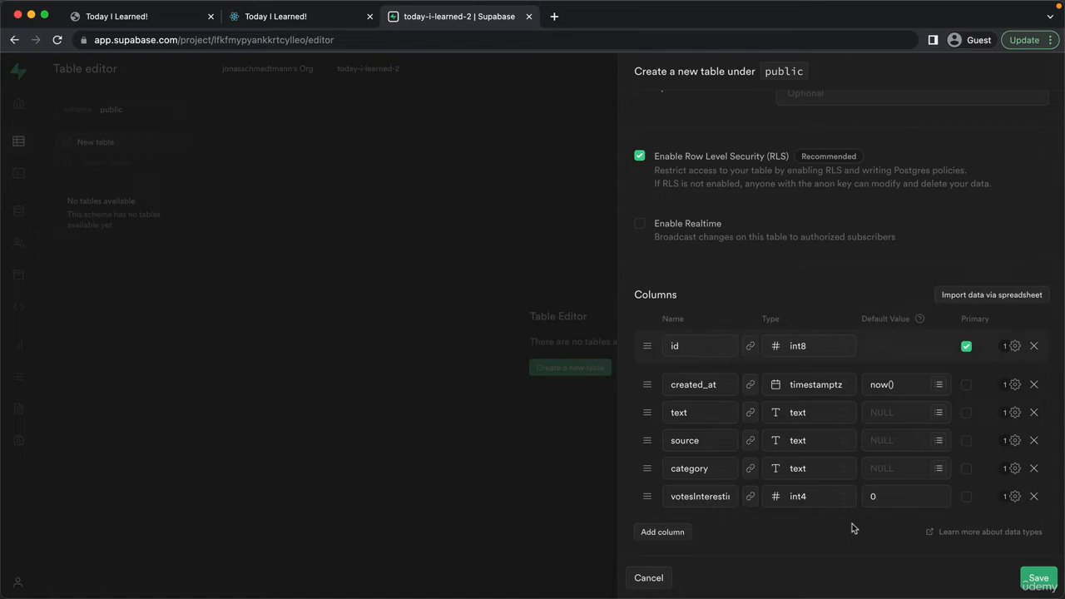
{"action": "left_click", "coordinate": [676, 532]}
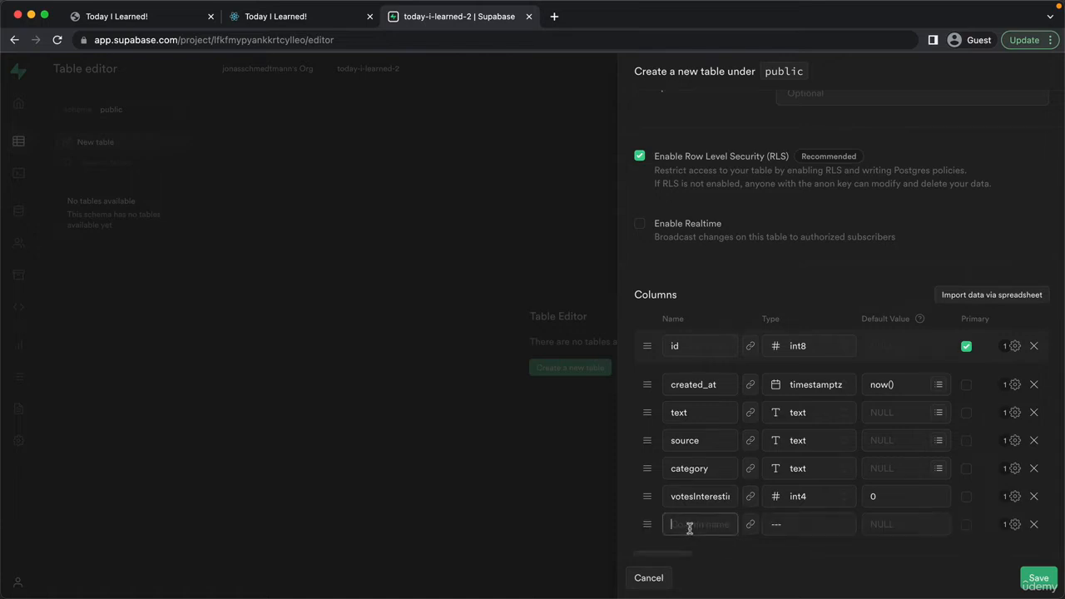
{"action": "type", "text": "votes"}
{"action": "type", "text": "Mindblowing"}
{"action": "left_click", "coordinate": [780, 526]}
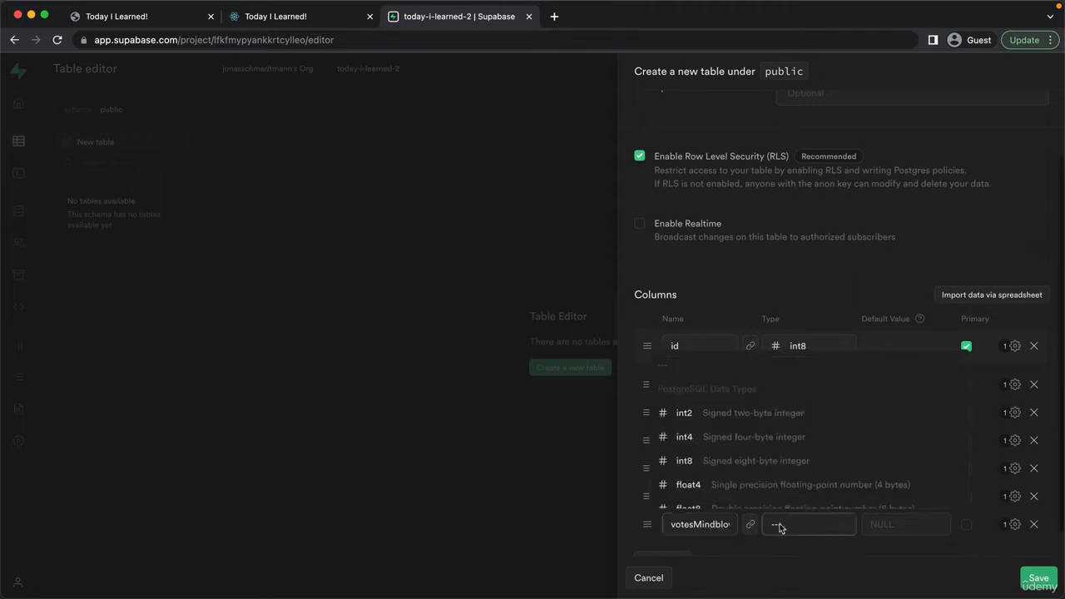
{"action": "left_click", "coordinate": [774, 433]}
{"action": "left_click", "coordinate": [717, 524]}
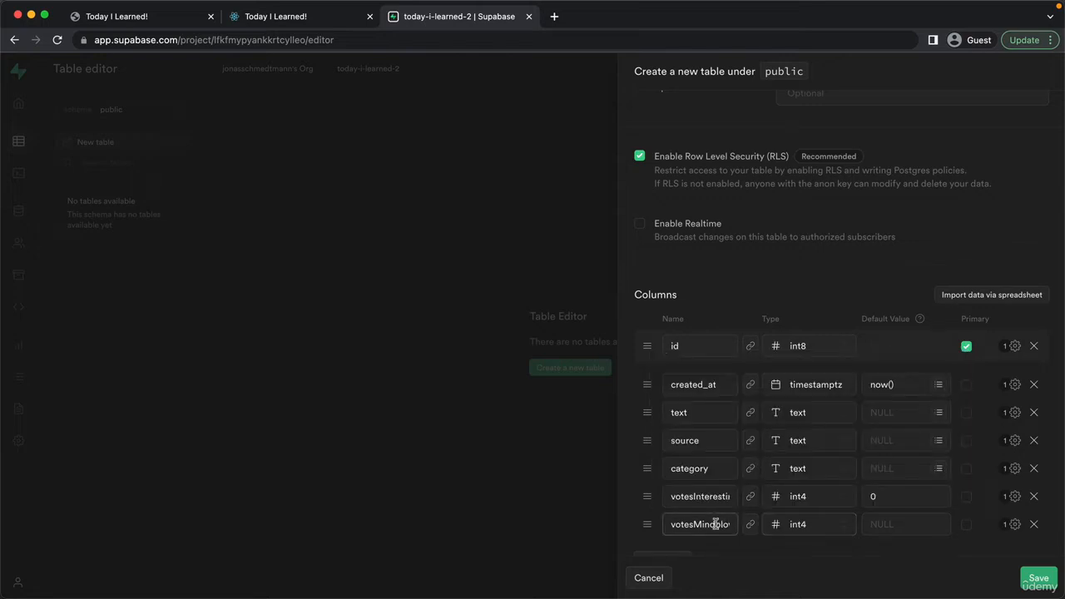
{"action": "key", "text": "Right"}
{"action": "key", "text": "Right"}
{"action": "key", "text": "Right"}
{"action": "left_click", "coordinate": [882, 523]}
{"action": "type", "text": "0"}
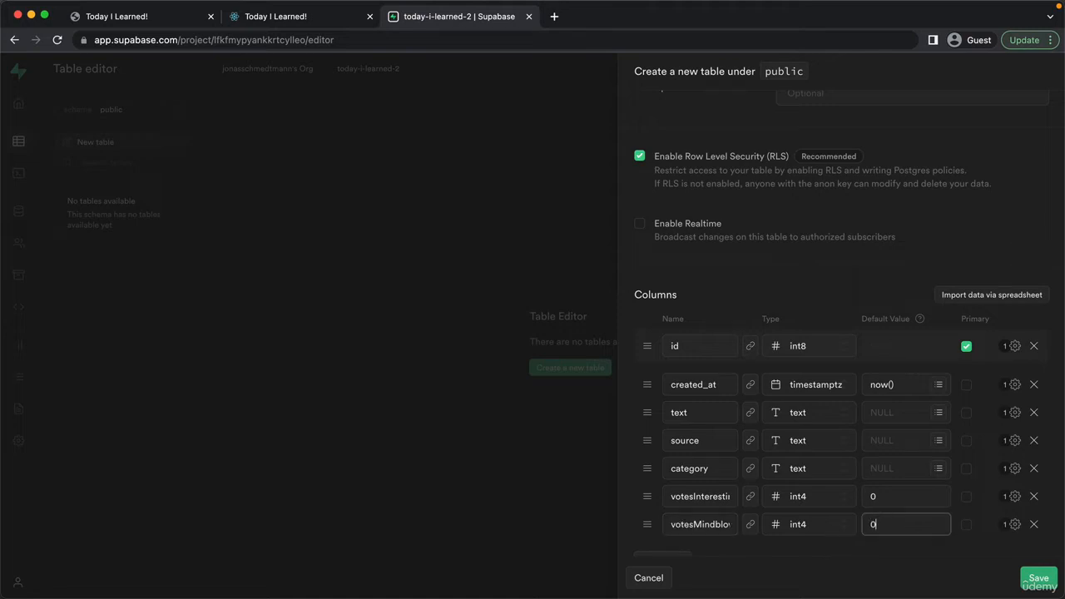
{"action": "scroll", "coordinate": [695, 551], "scroll_direction": "down", "scroll_amount": 1}
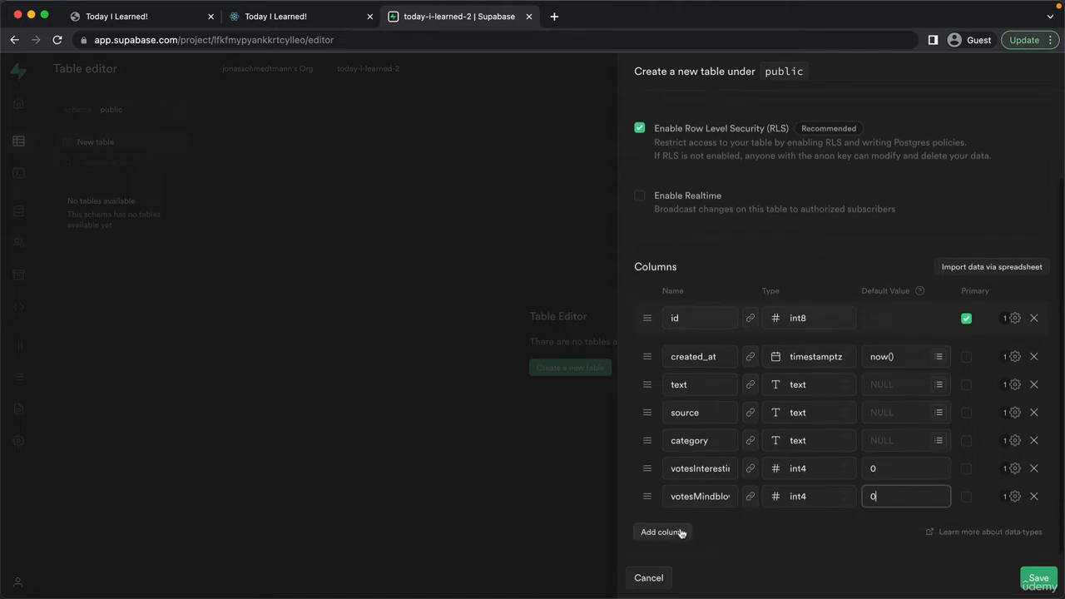
- Add a column named votesFalse with the data type int4 and a default value of 0, and save the table
{"action": "left_click", "coordinate": [683, 530]}
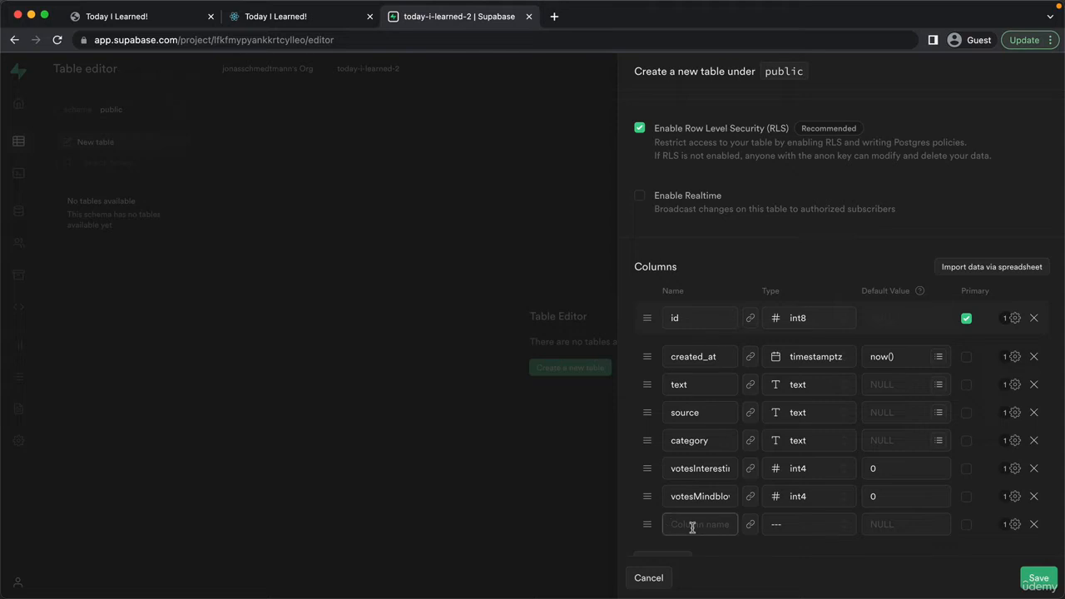
{"action": "type", "text": "votesFalse"}
{"action": "left_click", "coordinate": [785, 525]}
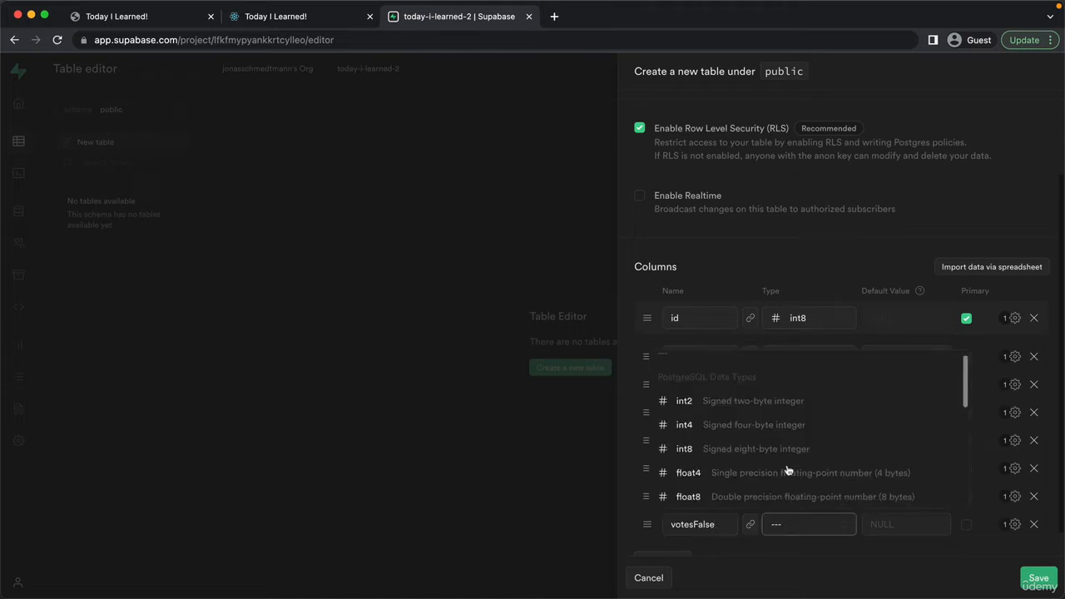
{"action": "left_click", "coordinate": [767, 431]}
{"action": "left_click", "coordinate": [898, 525]}
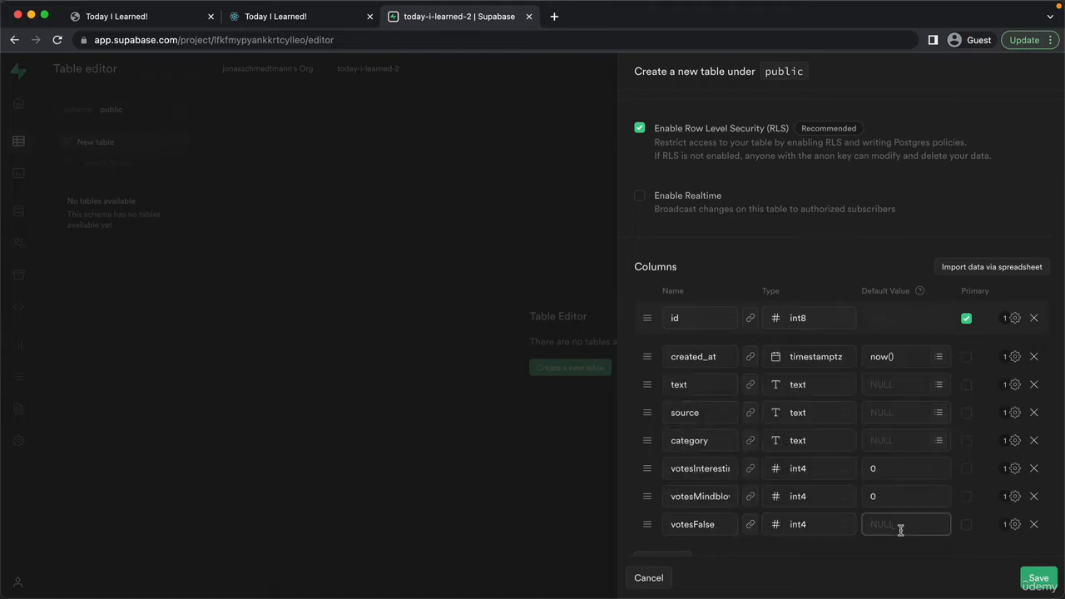
{"action": "type", "text": "0"}
{"action": "scroll", "coordinate": [884, 430], "scroll_direction": "down", "scroll_amount": 1}
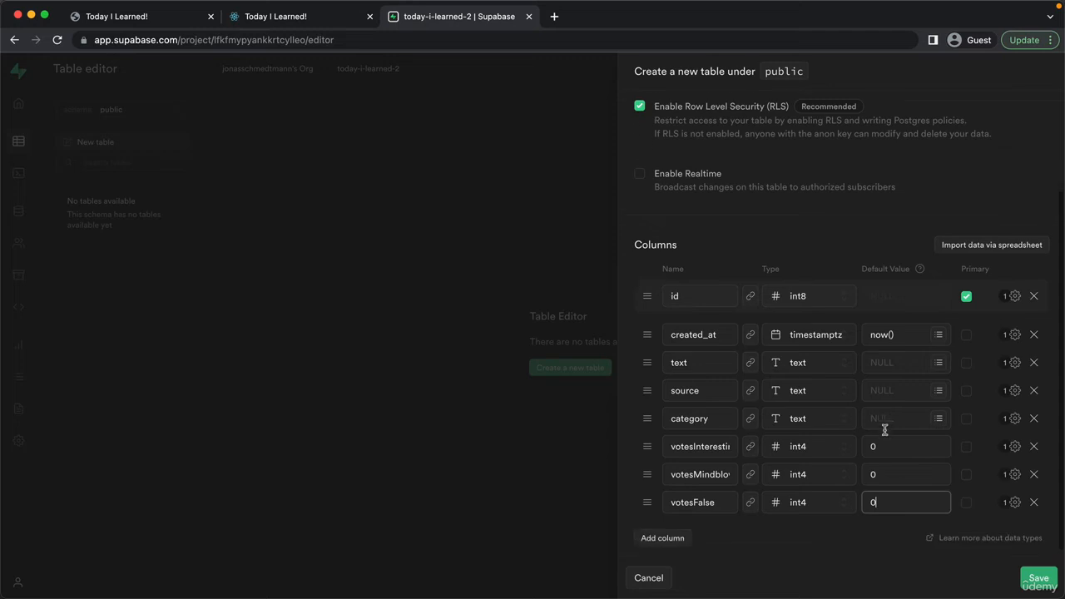
{"action": "left_click", "coordinate": [1043, 582]}
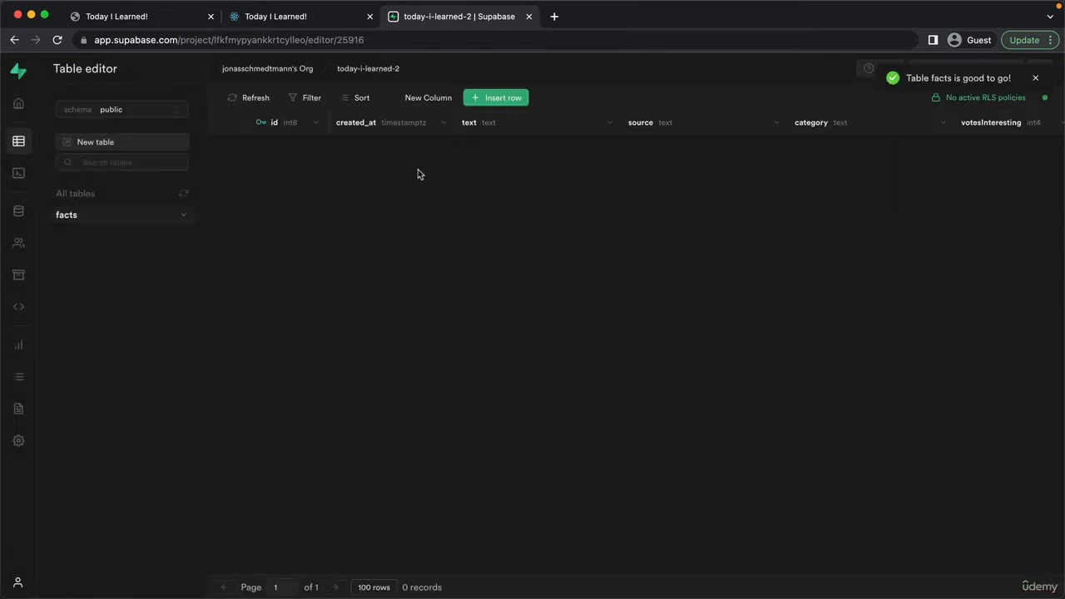
{"action": "left_click", "coordinate": [183, 218]}
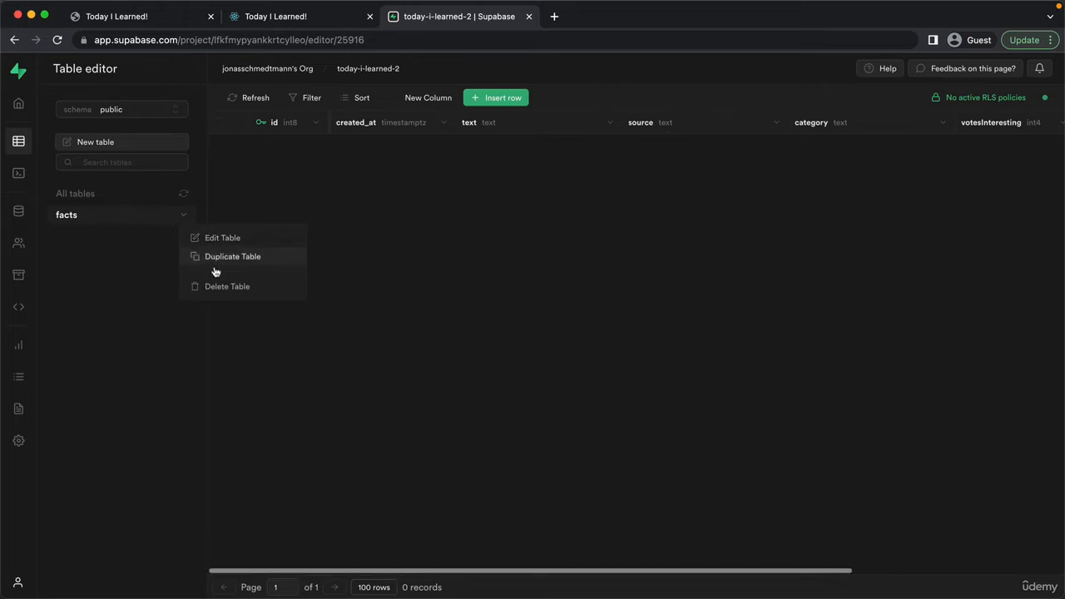
{"action": "left_click", "coordinate": [279, 173]}
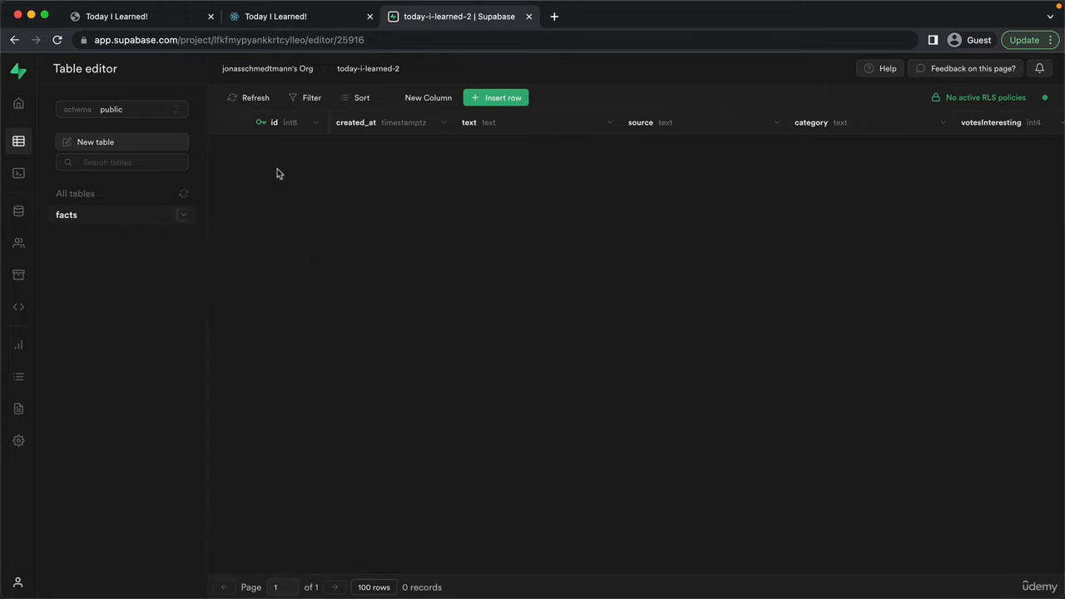
- Start a new row in the facts table and look over its input fields
{"action": "left_click", "coordinate": [505, 100]}
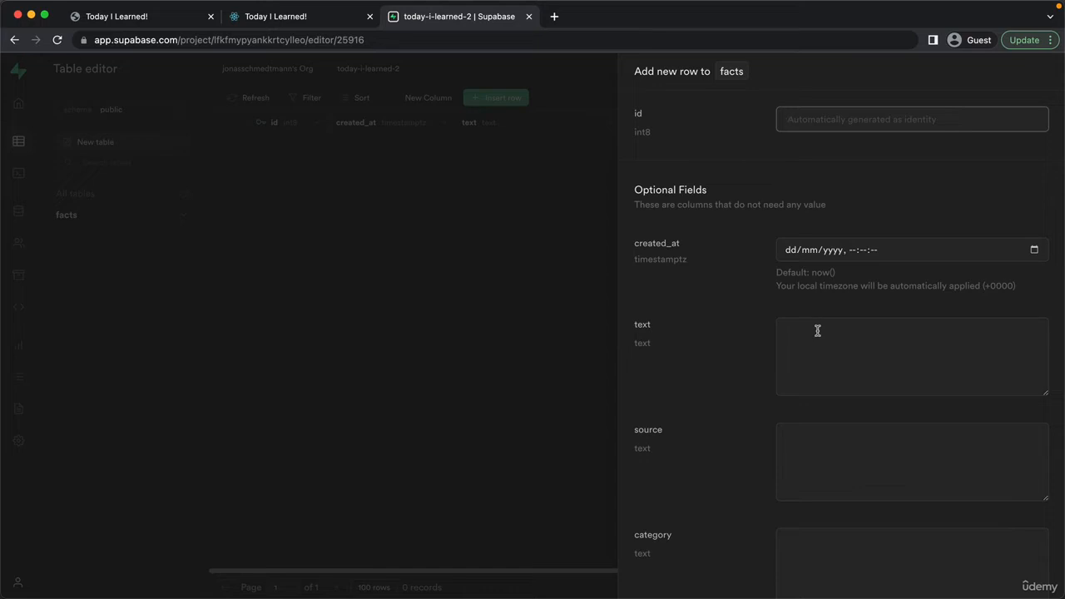
{"action": "scroll", "coordinate": [806, 336], "scroll_direction": "down", "scroll_amount": 2}
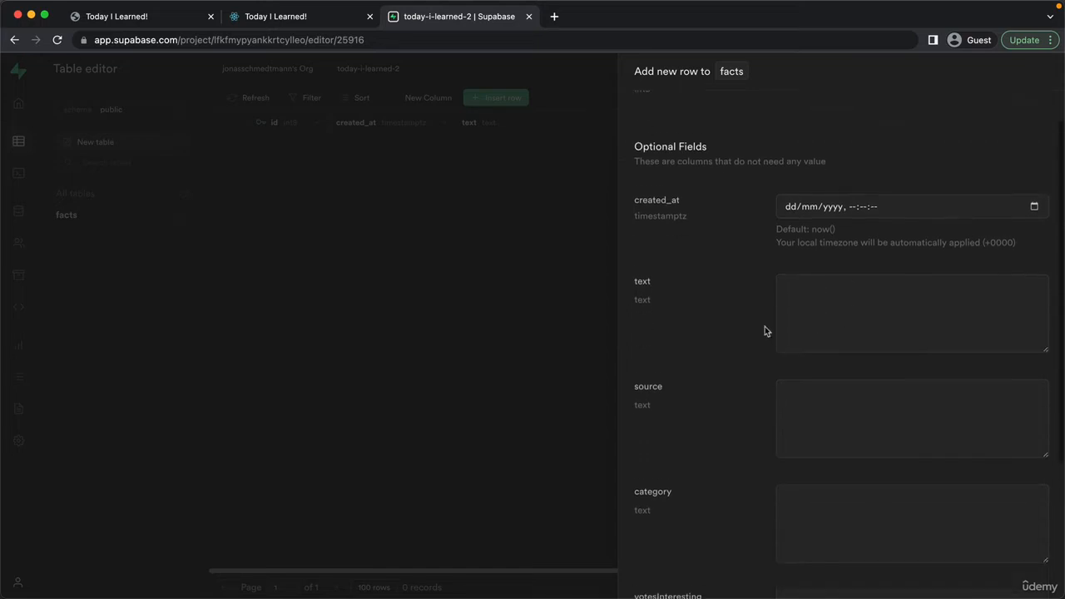
{"action": "scroll", "coordinate": [848, 458], "scroll_direction": "down", "scroll_amount": 5}
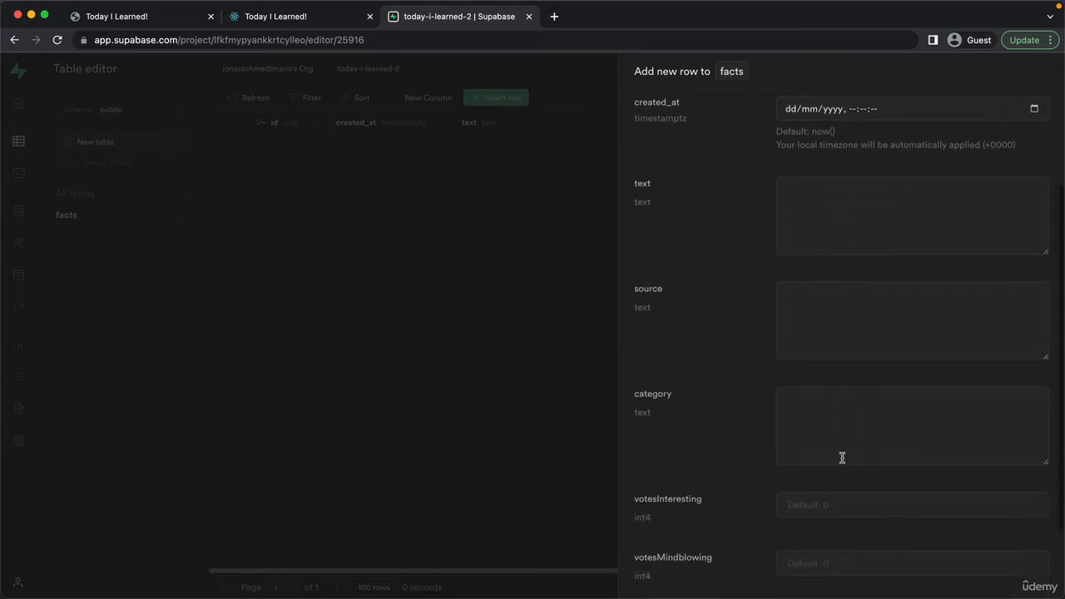
{"action": "scroll", "coordinate": [830, 388], "scroll_direction": "up", "scroll_amount": 7}
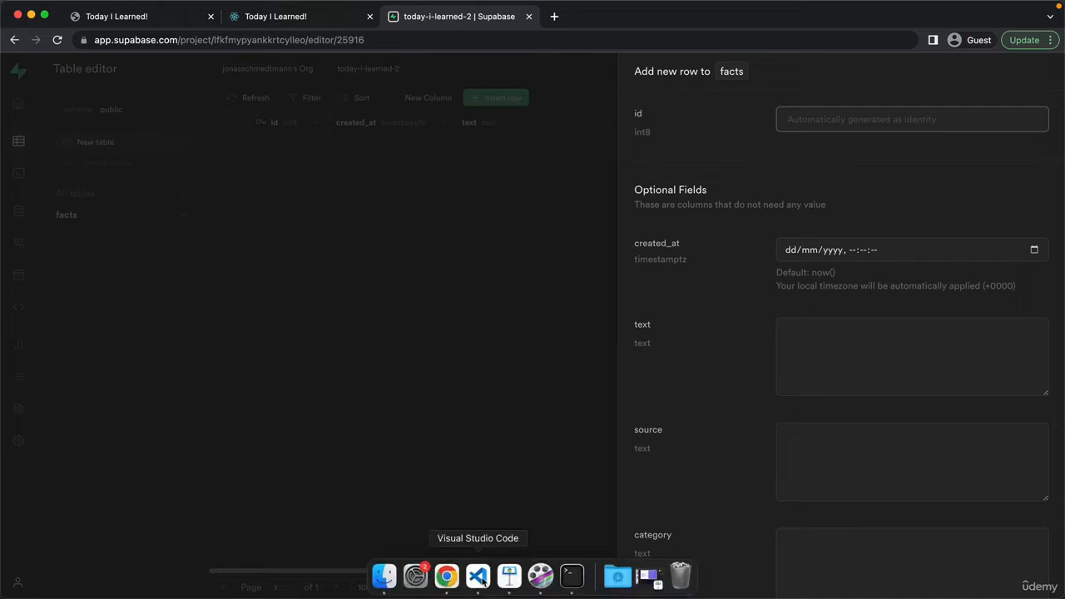
- Switch to Visual Studio Code and open the app sample data spreadsheet linked at the end of data.js
{"action": "left_click", "coordinate": [480, 582]}
{"action": "left_click", "coordinate": [399, 389]}
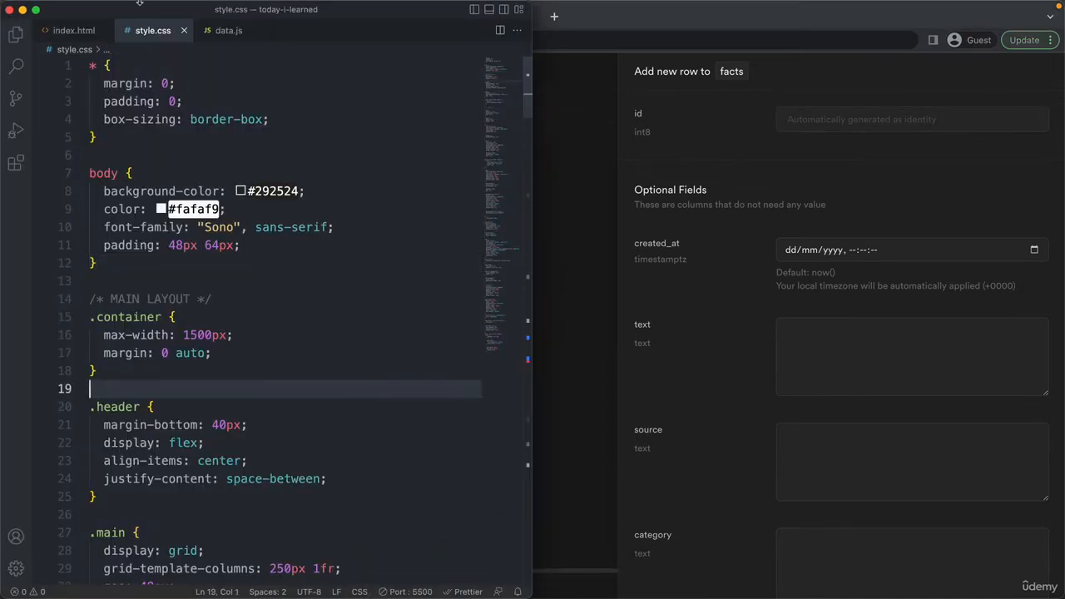
{"action": "left_click", "coordinate": [229, 33]}
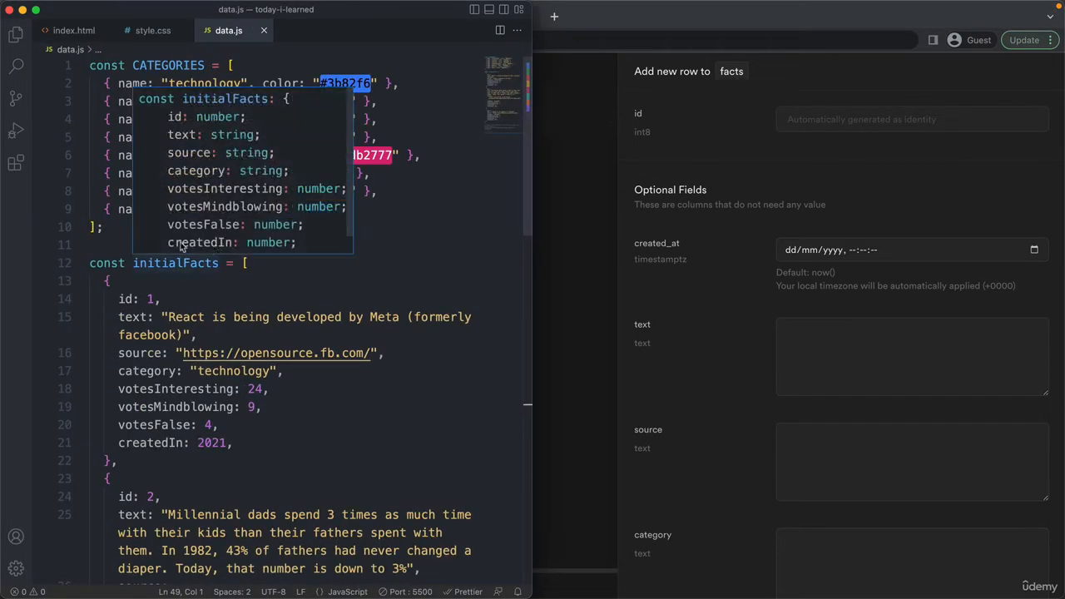
{"action": "left_click", "coordinate": [114, 241]}
{"action": "scroll", "coordinate": [283, 238], "scroll_direction": "down", "scroll_amount": 10}
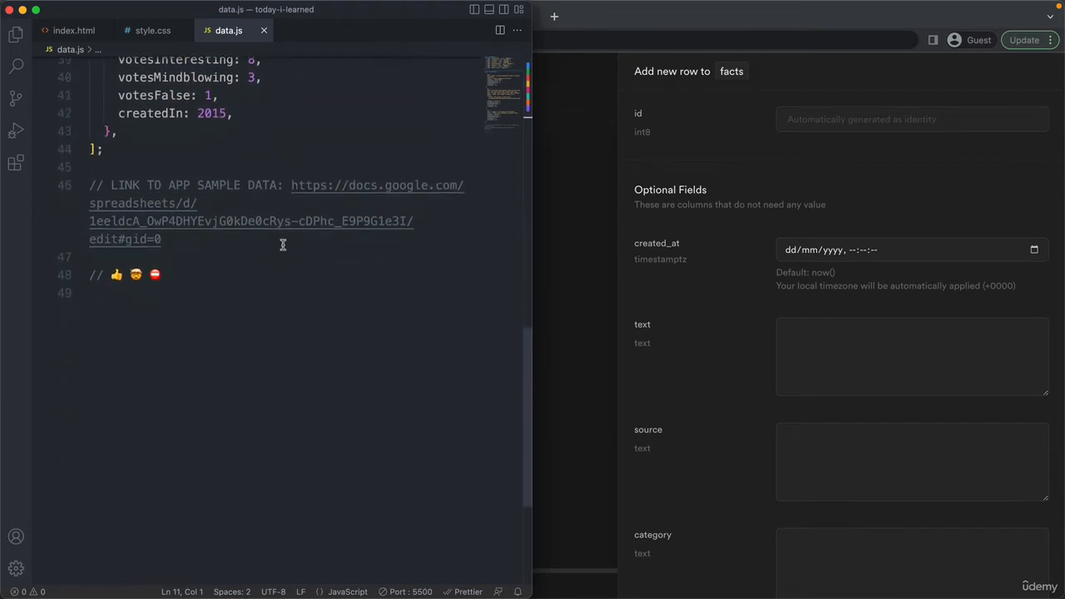
{"action": "left_click", "coordinate": [319, 187], "text": "super"}
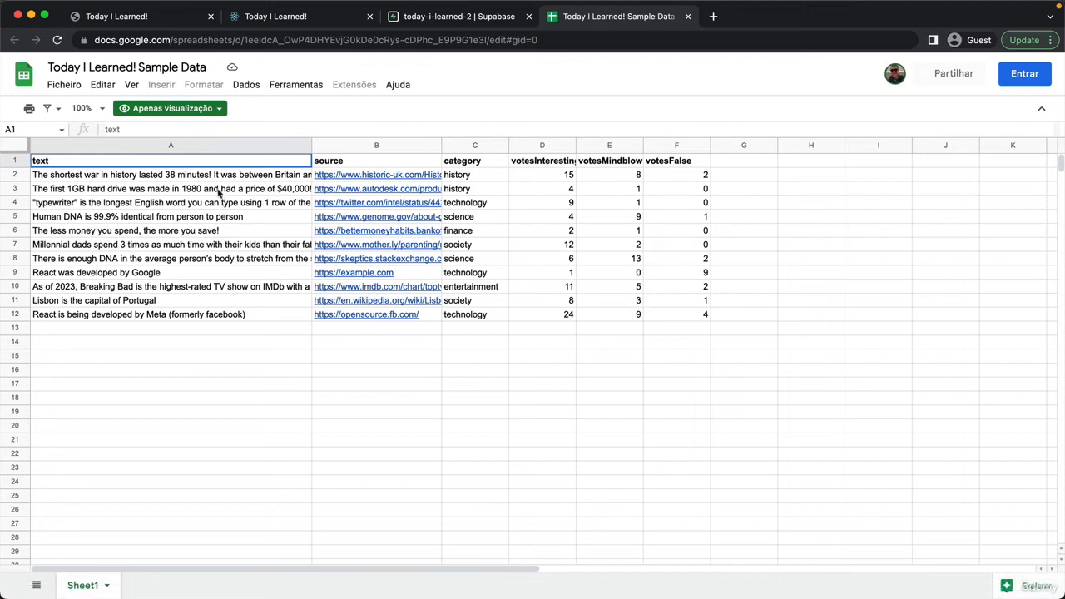
- Move the sample data spreadsheet into its own window and arrange it side by side with the Supabase window
{"action": "left_click_drag", "start_coordinate": [606, 22], "coordinate": [586, 90]}
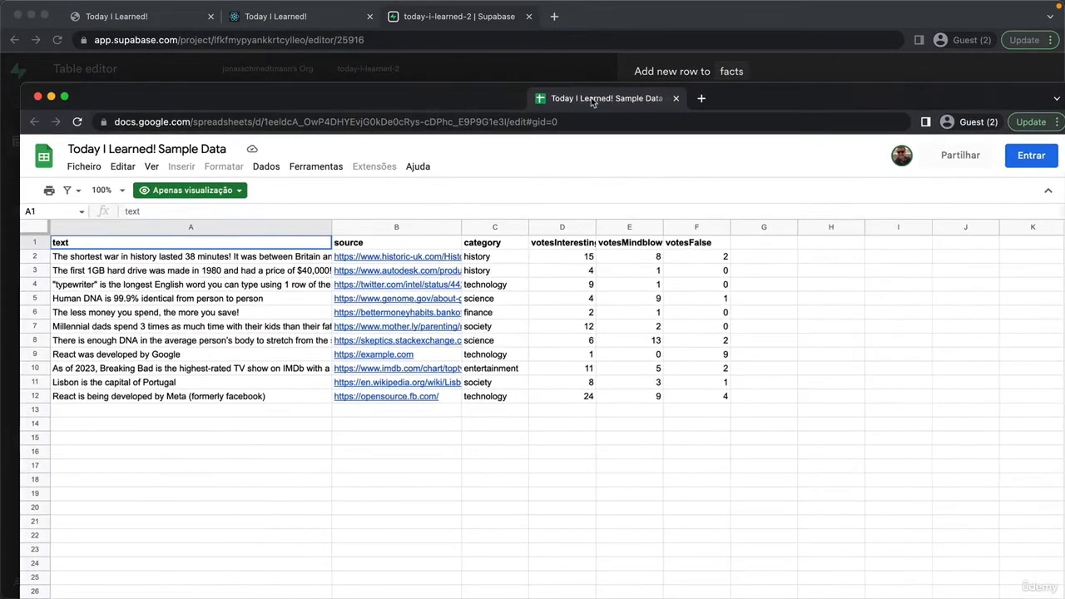
{"action": "left_click_drag", "start_coordinate": [722, 81], "coordinate": [717, 71]}
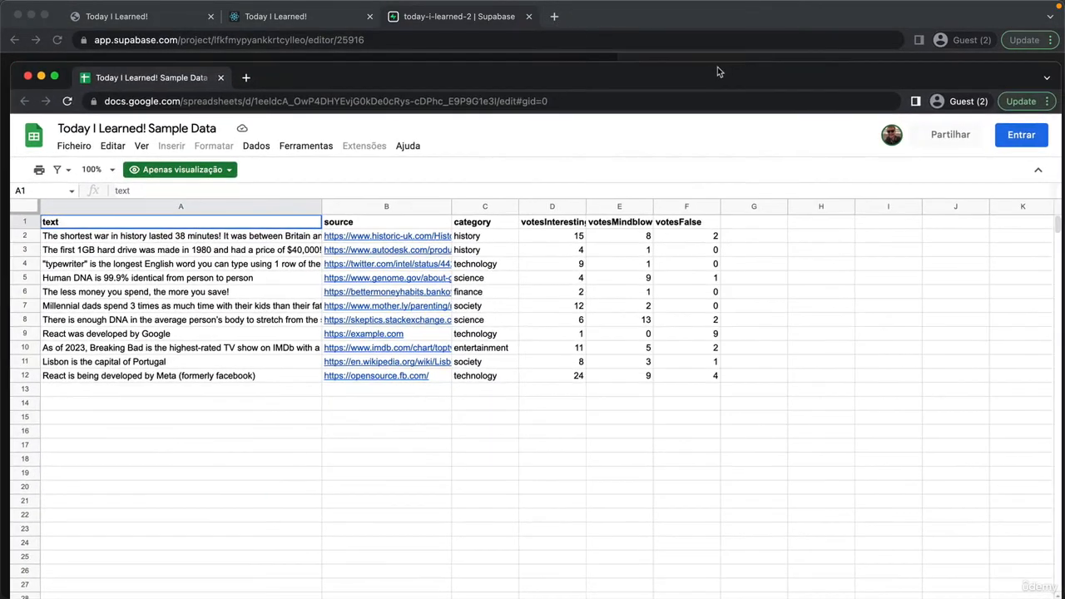
{"action": "key", "text": "ctrl+alt+Left"}
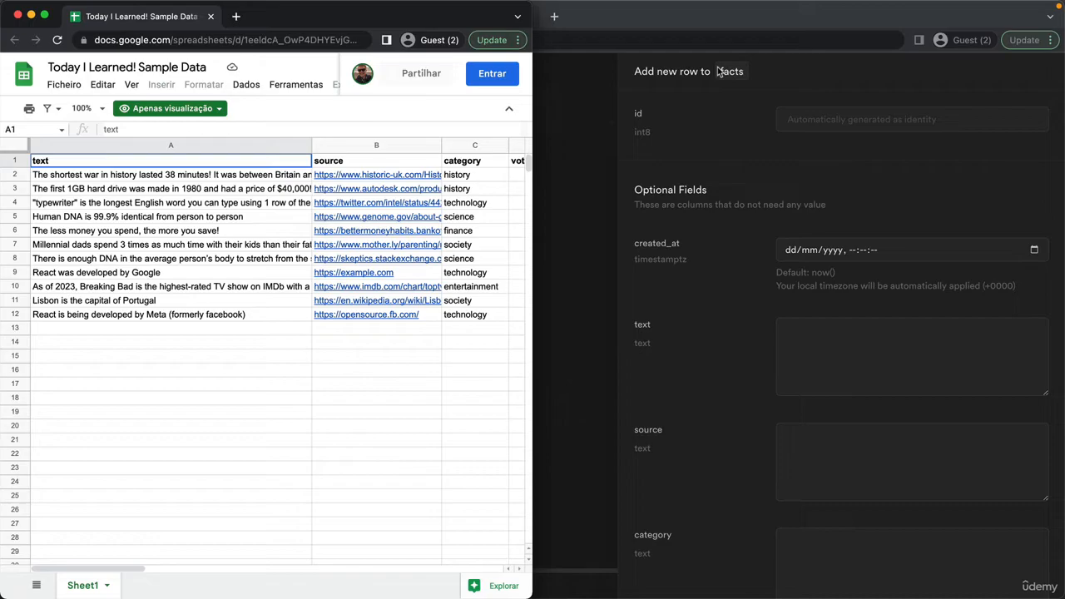
{"action": "left_click", "coordinate": [711, 15]}
{"action": "key", "text": "ctrl+alt+Right"}
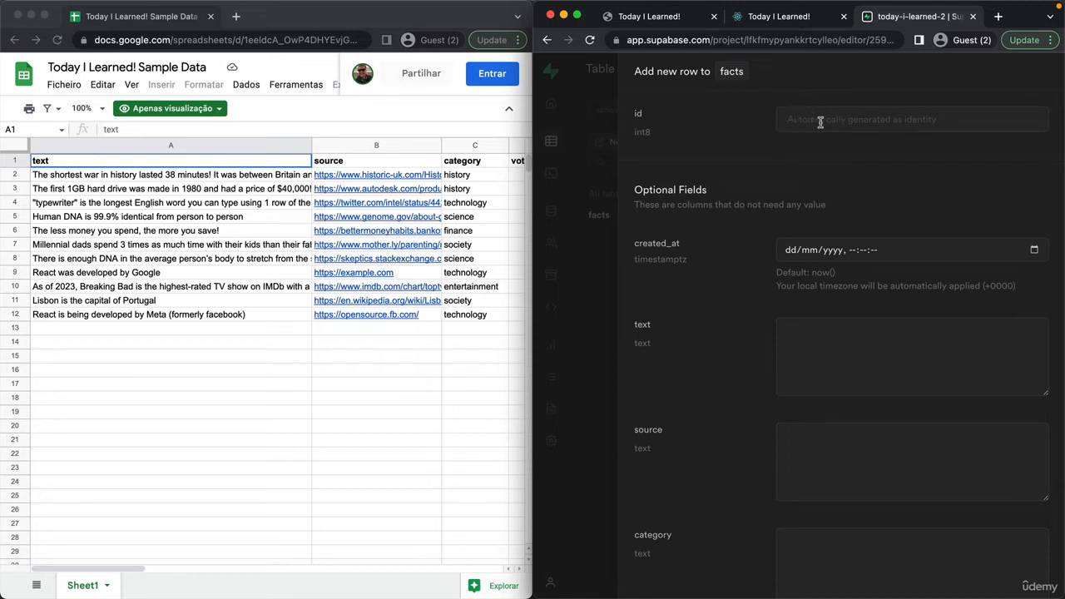
- Copy the shortest-war fact's text and source from row 2 of the spreadsheet into the new row's text and source fields
{"action": "left_click", "coordinate": [283, 178]}
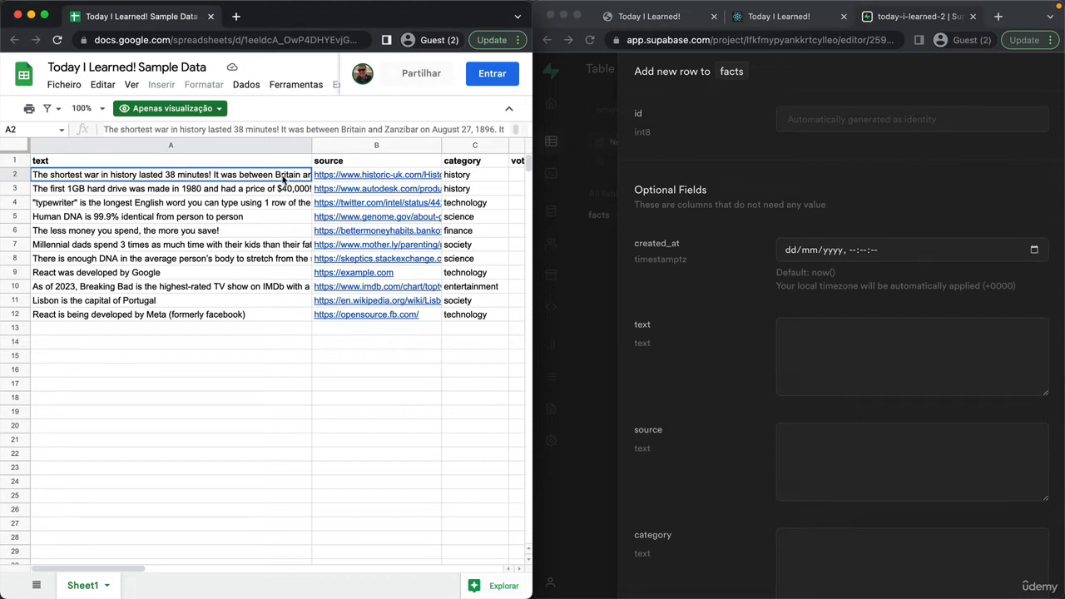
{"action": "key", "text": "super+c"}
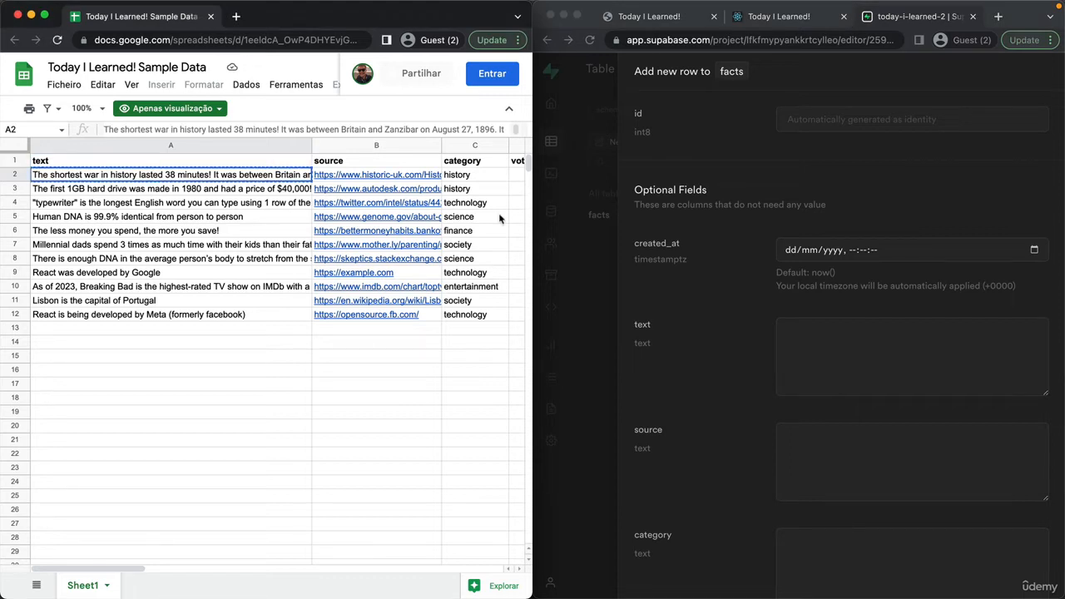
{"action": "left_click", "coordinate": [804, 327]}
{"action": "key", "text": "super+v"}
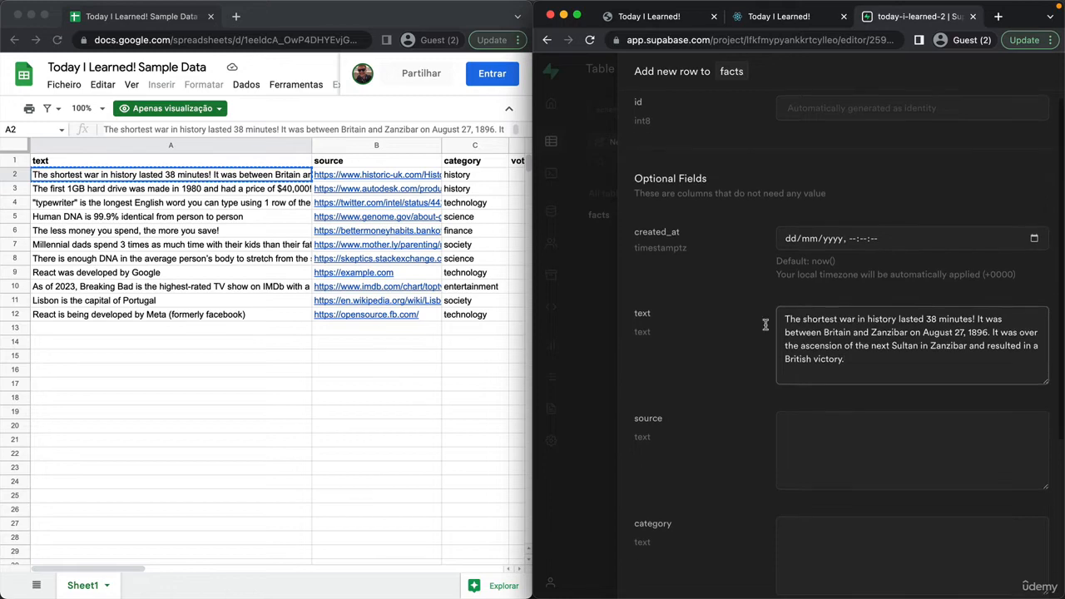
{"action": "left_click", "coordinate": [398, 182]}
{"action": "left_click", "coordinate": [398, 181]}
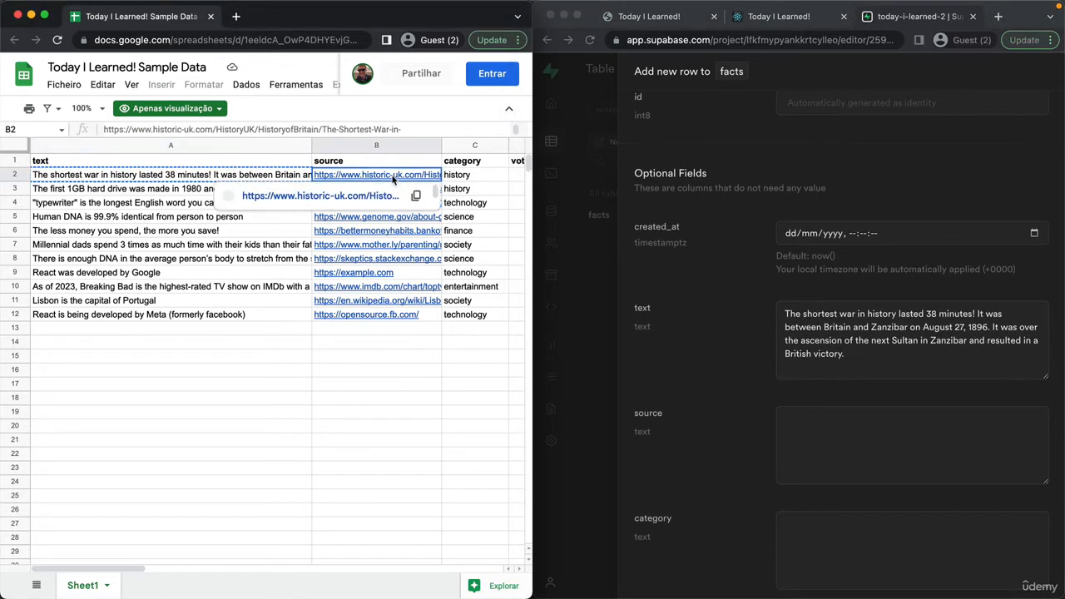
{"action": "key", "text": "super+c"}
{"action": "left_click", "coordinate": [818, 432]}
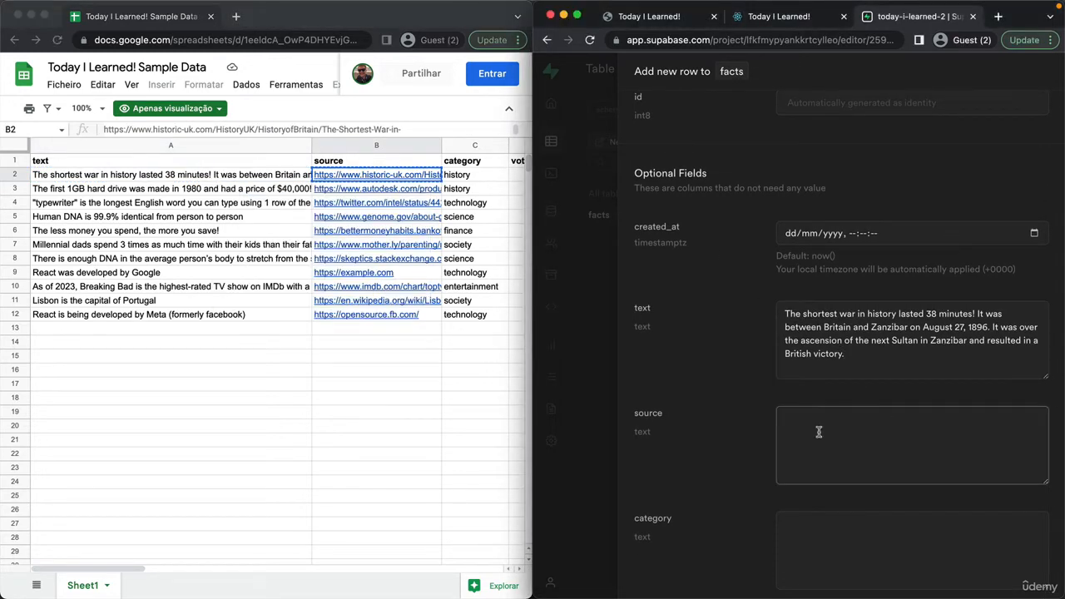
{"action": "key", "text": "super+v"}
- Copy the category history from row 2 of the spreadsheet into the new row's category field
{"action": "left_click", "coordinate": [489, 180]}
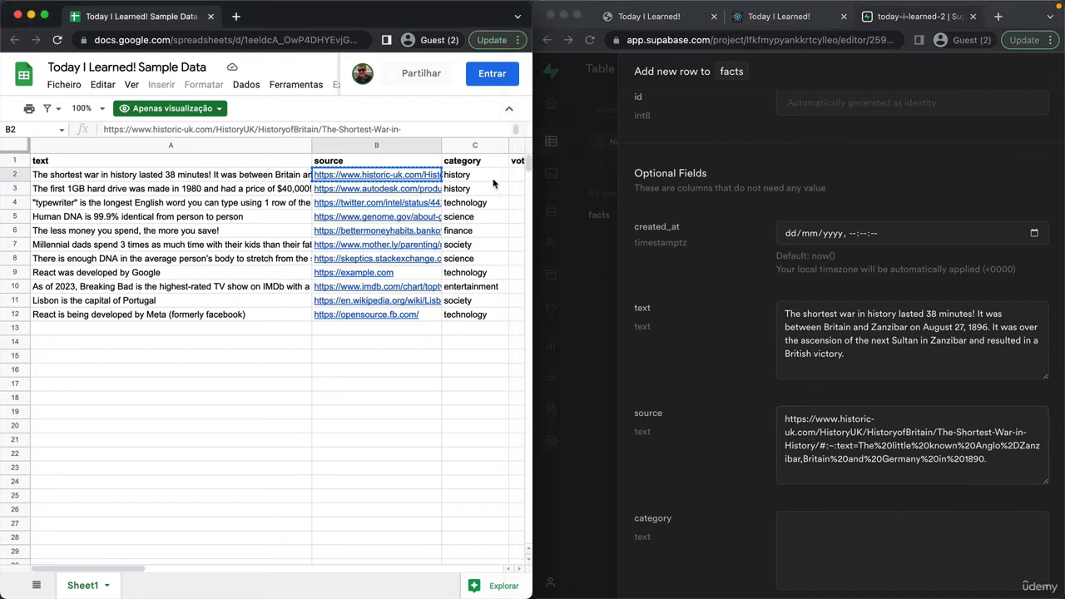
{"action": "key", "text": "super+c"}
{"action": "left_click", "coordinate": [852, 524]}
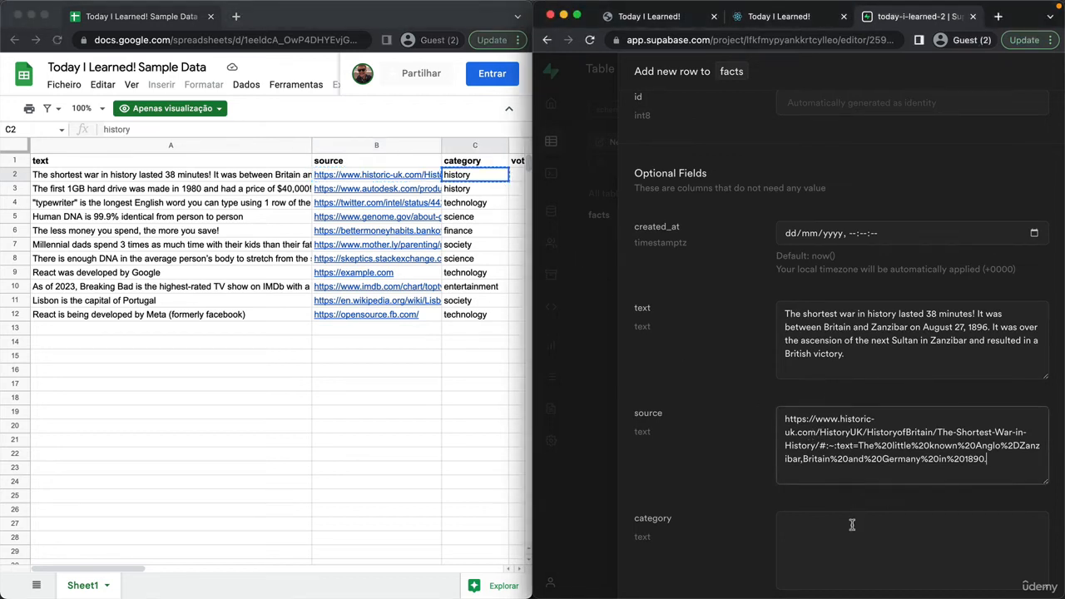
{"action": "key", "text": "super+v"}
- Look over the spreadsheet's vote columns, then save the new row with its vote fields left at their defaults
{"action": "left_click", "coordinate": [465, 345]}
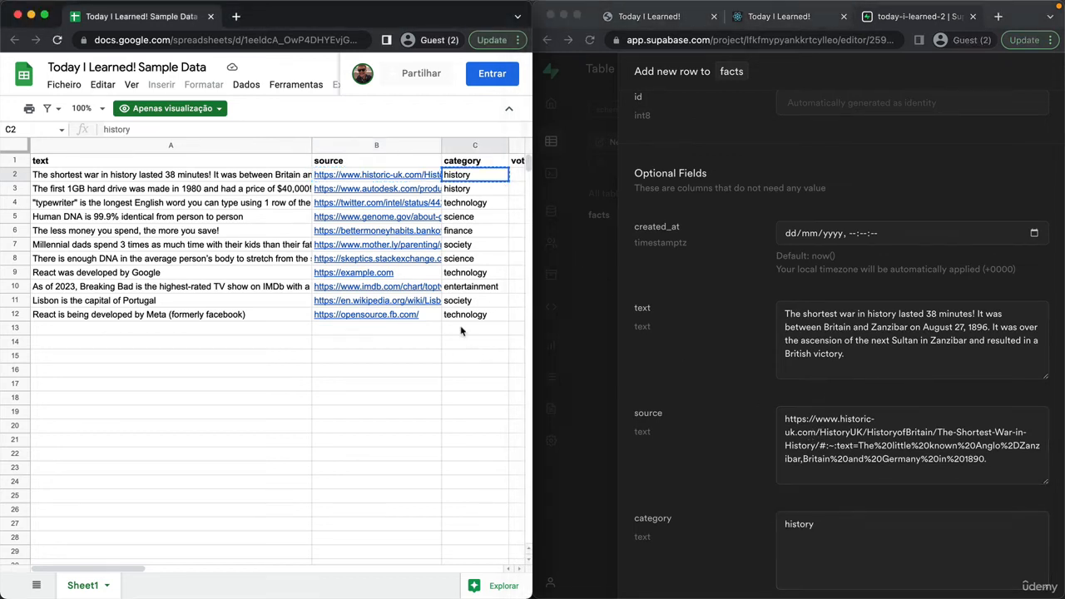
{"action": "scroll", "coordinate": [463, 221], "scroll_direction": "right", "scroll_amount": 5}
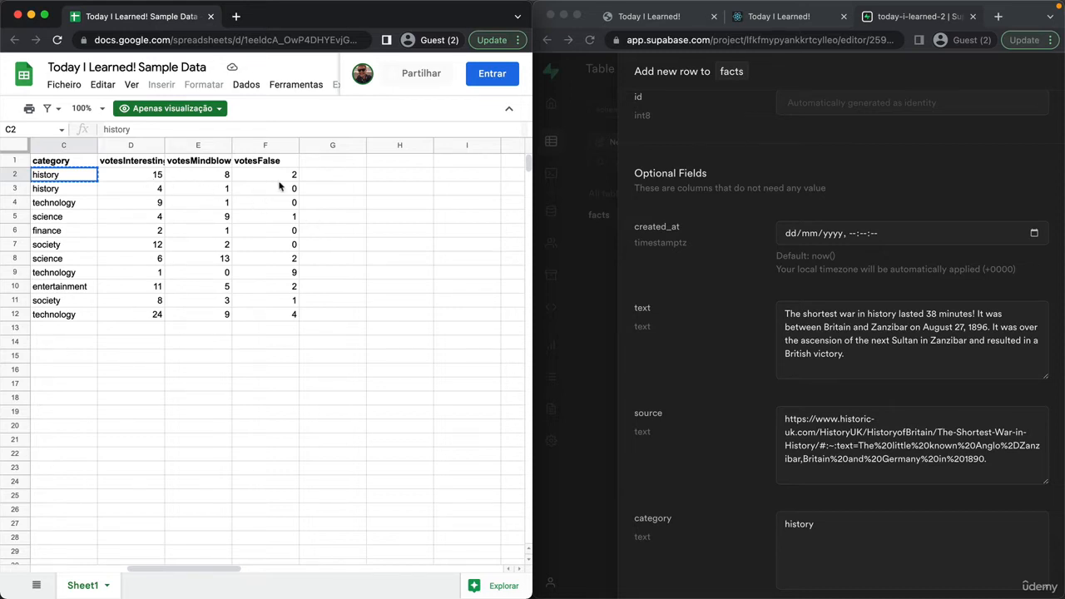
{"action": "scroll", "coordinate": [915, 458], "scroll_direction": "down", "scroll_amount": 5}
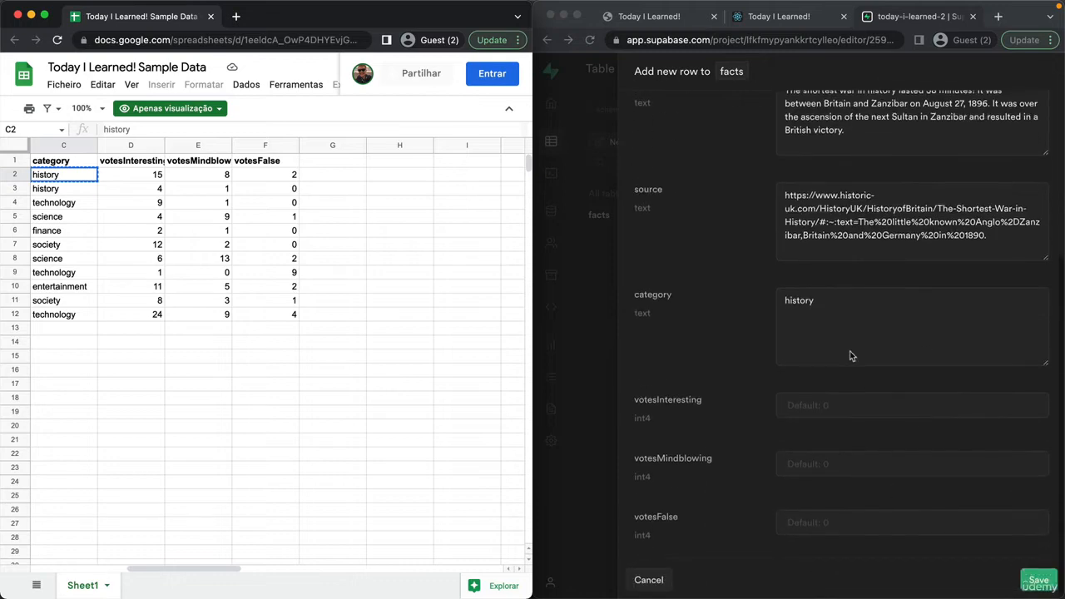
{"action": "scroll", "coordinate": [850, 356], "scroll_direction": "up", "scroll_amount": 5}
{"action": "scroll", "coordinate": [415, 262], "scroll_direction": "left", "scroll_amount": 5}
{"action": "scroll", "coordinate": [875, 388], "scroll_direction": "down", "scroll_amount": 5}
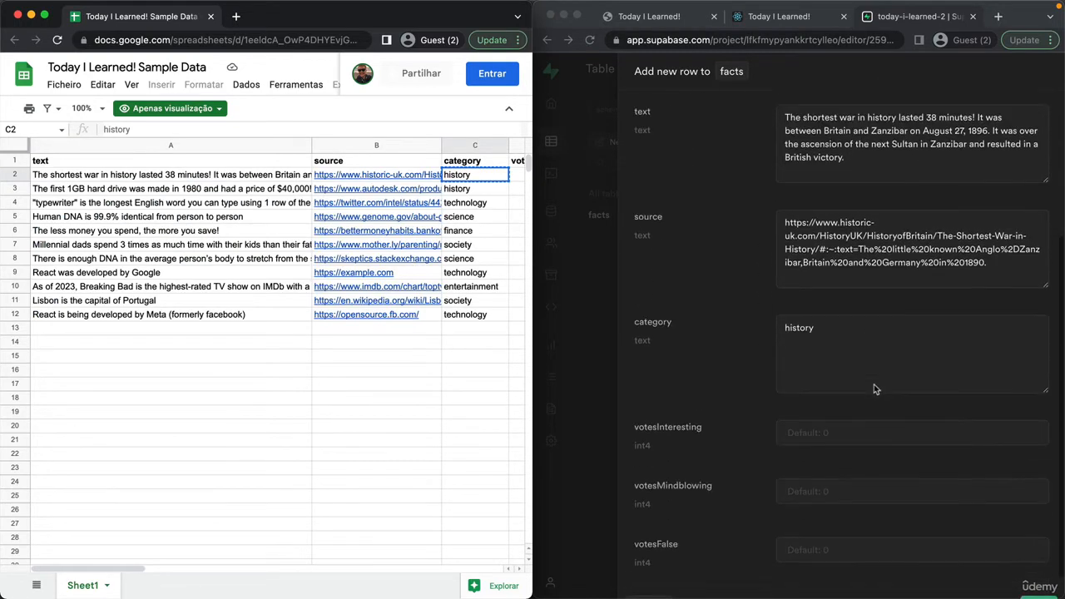
{"action": "scroll", "coordinate": [875, 389], "scroll_direction": "down", "scroll_amount": 1}
{"action": "left_click", "coordinate": [1035, 579]}
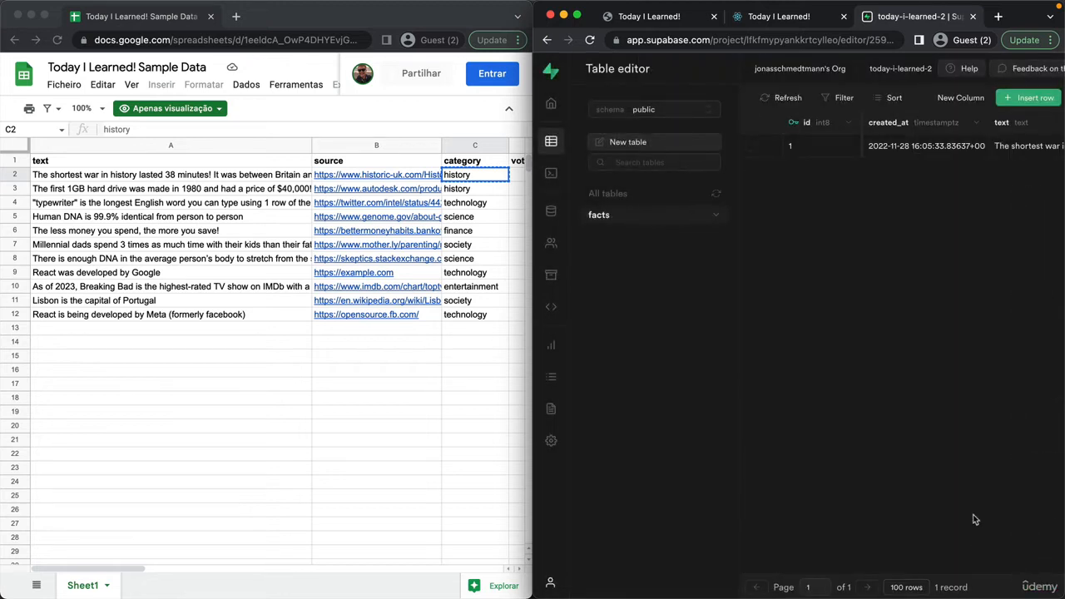
- Review the saved row's columns in the facts table and widen the Supabase window to the full screen width
{"action": "scroll", "coordinate": [899, 151], "scroll_direction": "right", "scroll_amount": 2}
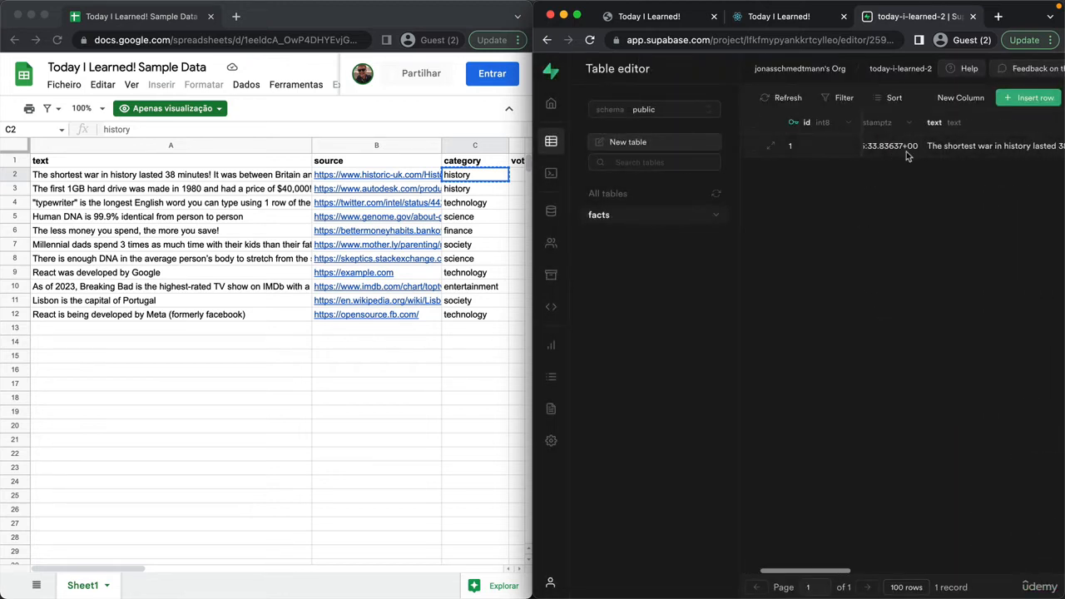
{"action": "scroll", "coordinate": [937, 154], "scroll_direction": "right", "scroll_amount": 5}
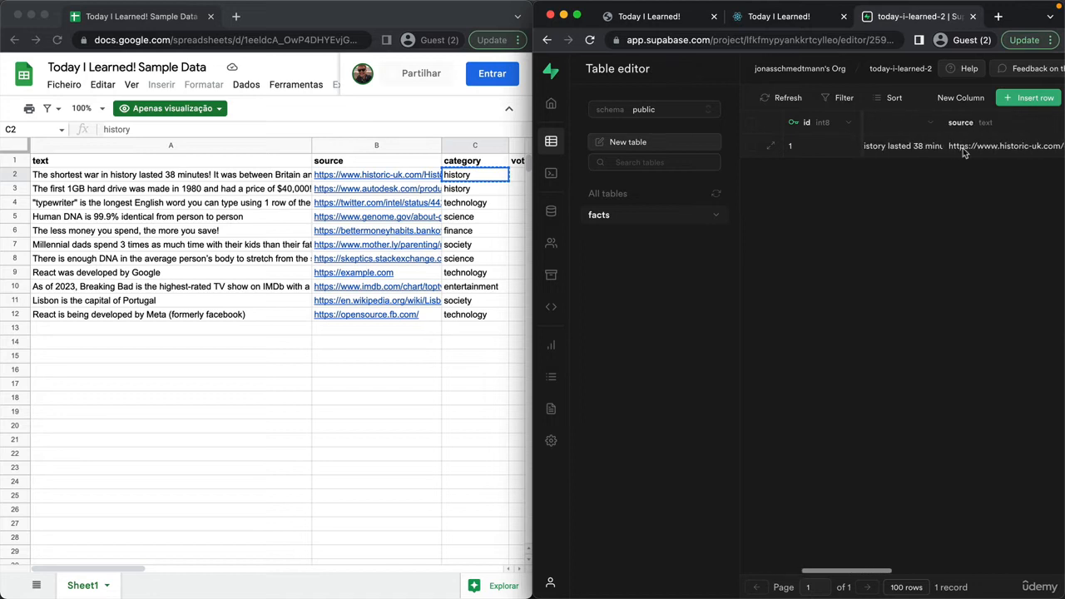
{"action": "scroll", "coordinate": [983, 149], "scroll_direction": "left", "scroll_amount": 8}
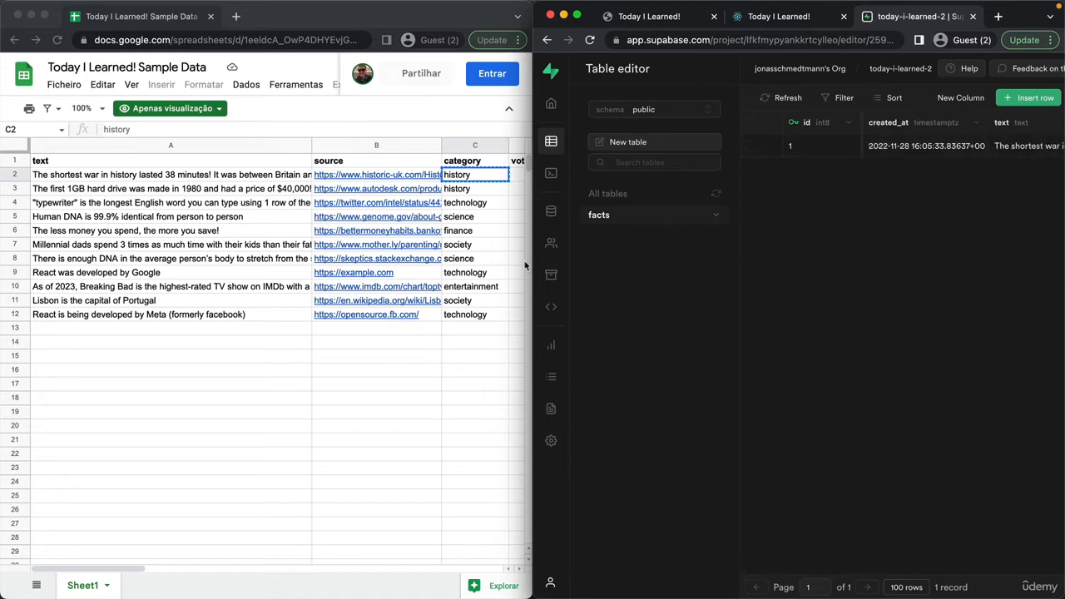
{"action": "left_click_drag", "start_coordinate": [534, 258], "coordinate": [1, 270]}
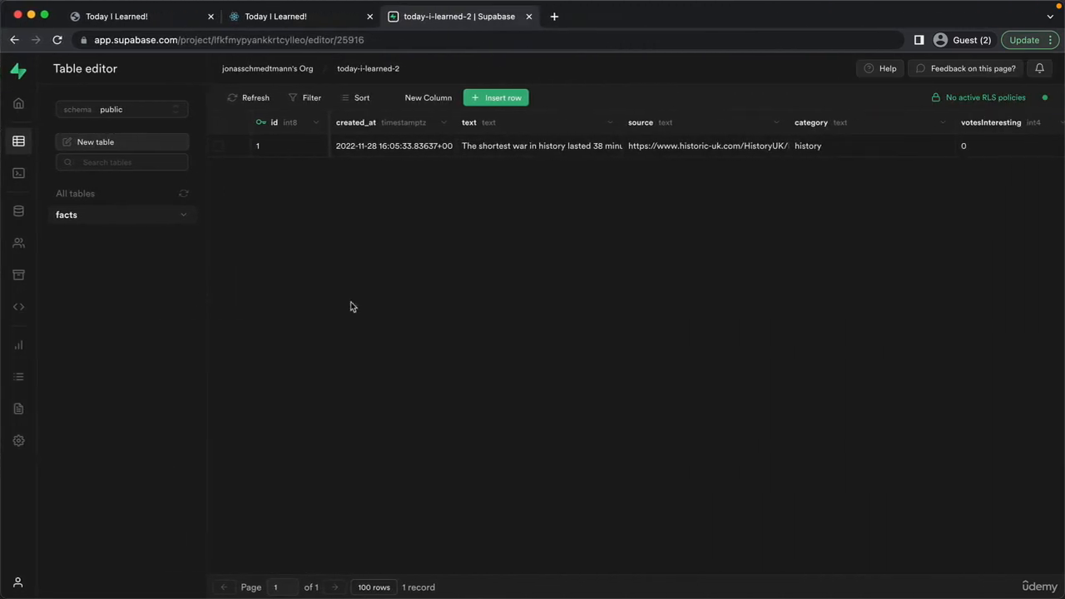
- Open the first row's text cell to read the full fact, then save it without changes
{"action": "left_click", "coordinate": [557, 150]}
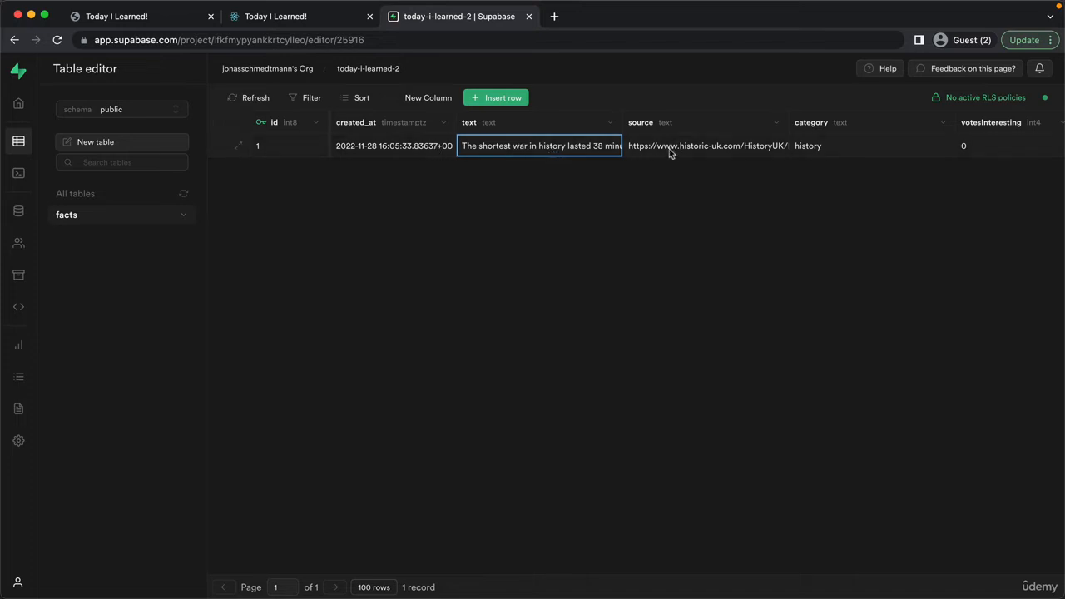
{"action": "double_click", "coordinate": [589, 148]}
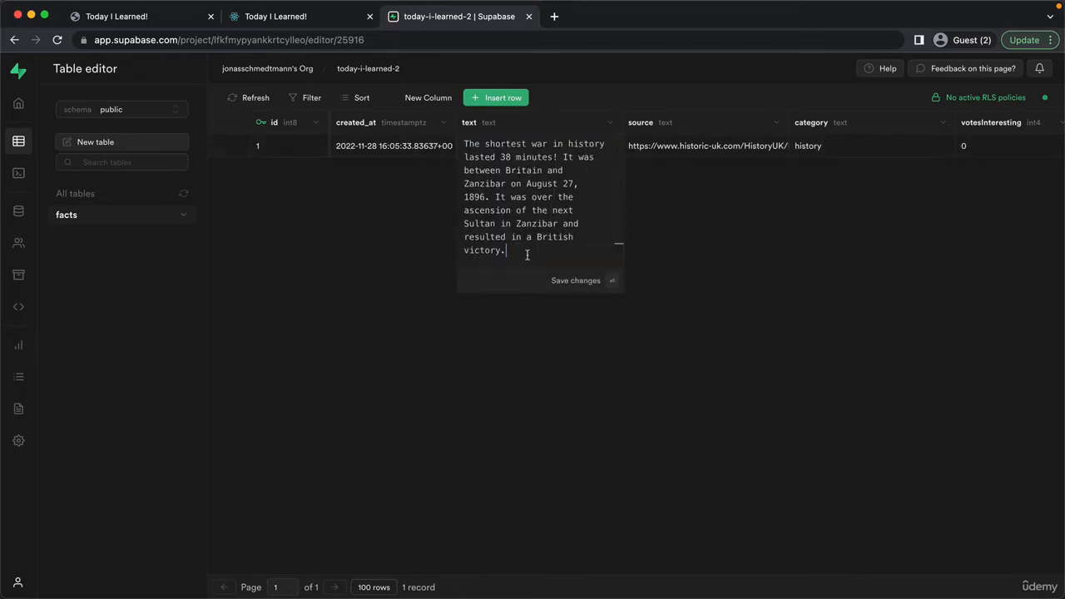
{"action": "left_click", "coordinate": [574, 280]}
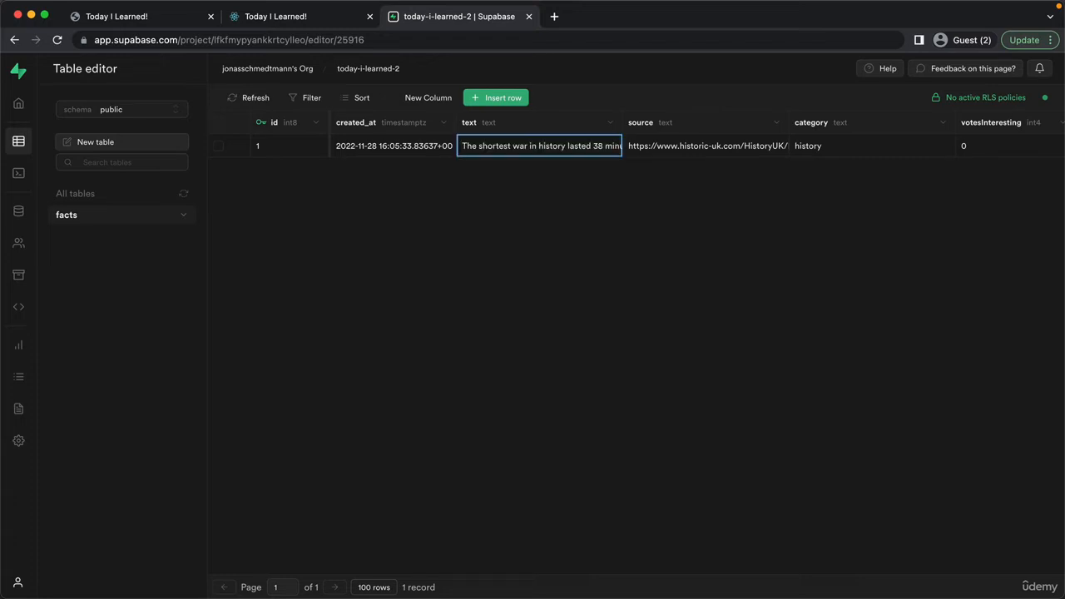
- Change the first row's category to histories and save it
{"action": "double_click", "coordinate": [830, 146]}
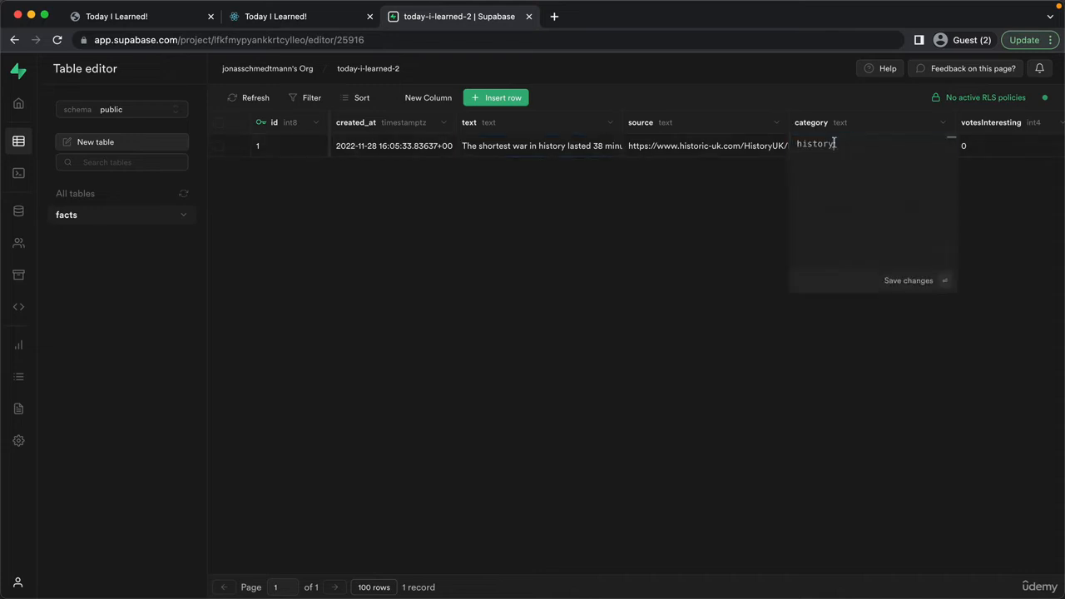
{"action": "key", "text": "BackSpace"}
{"action": "type", "text": "ies"}
{"action": "key", "text": "Return"}
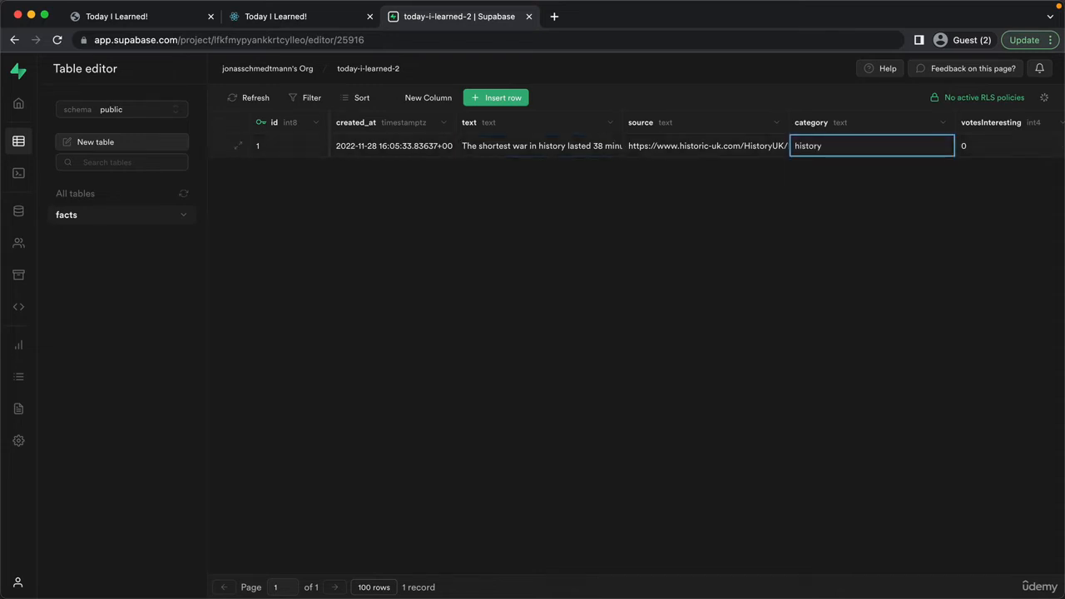
- Set the first row's category back to history and save it
{"action": "double_click", "coordinate": [852, 150]}
{"action": "key", "text": "BackSpace"}
{"action": "key", "text": "BackSpace"}
{"action": "key", "text": "BackSpace"}
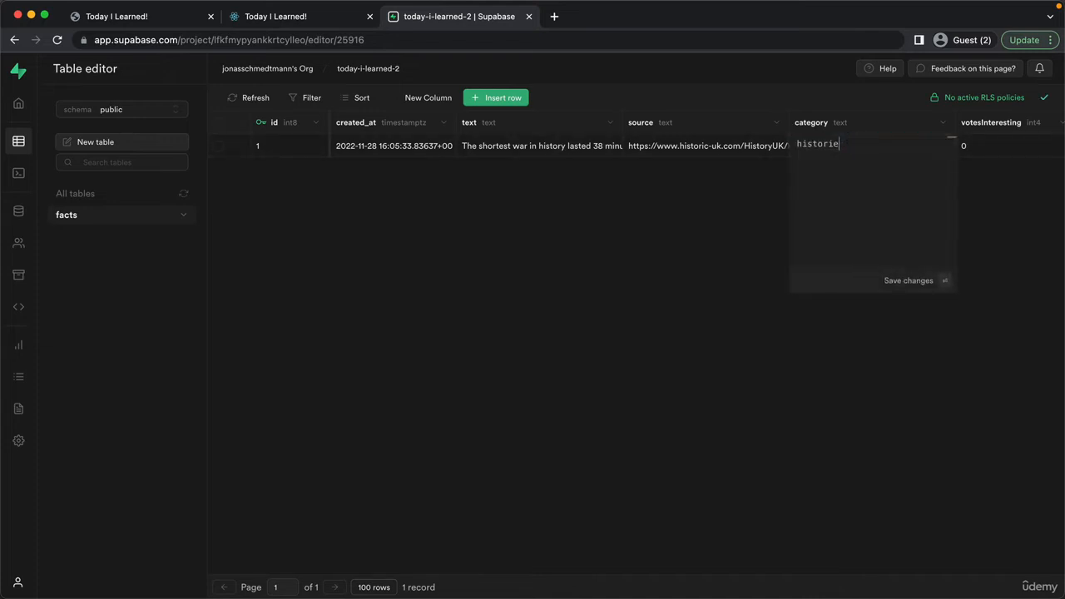
{"action": "type", "text": "y"}
{"action": "key", "text": "Return"}
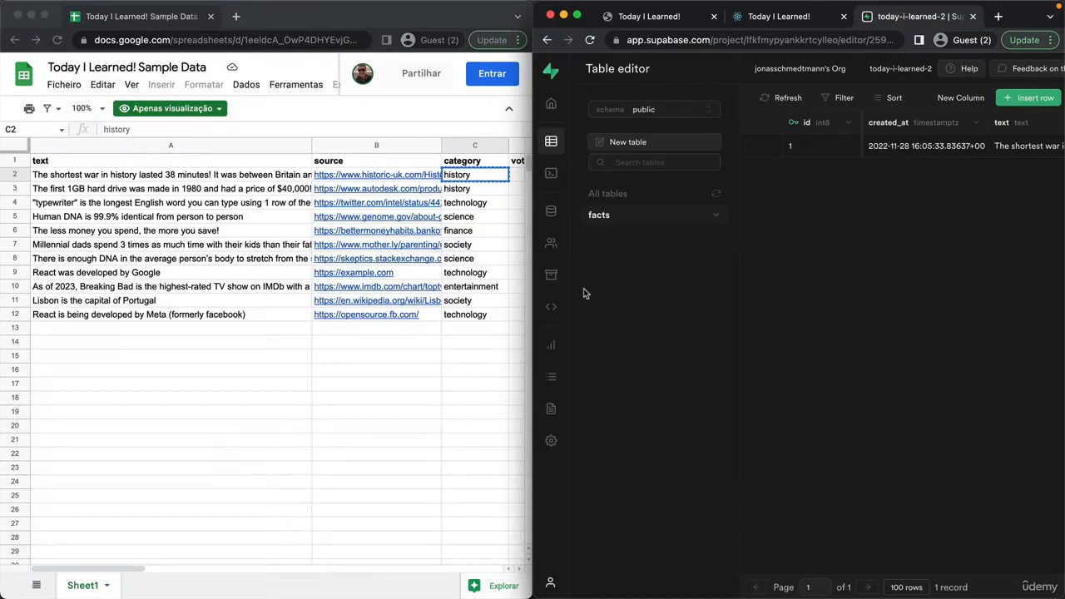
- Insert new rows in the facts table for spreadsheet rows 3 to 5, copying each fact's text, source and category
{"action": "left_click", "coordinate": [1013, 99]}
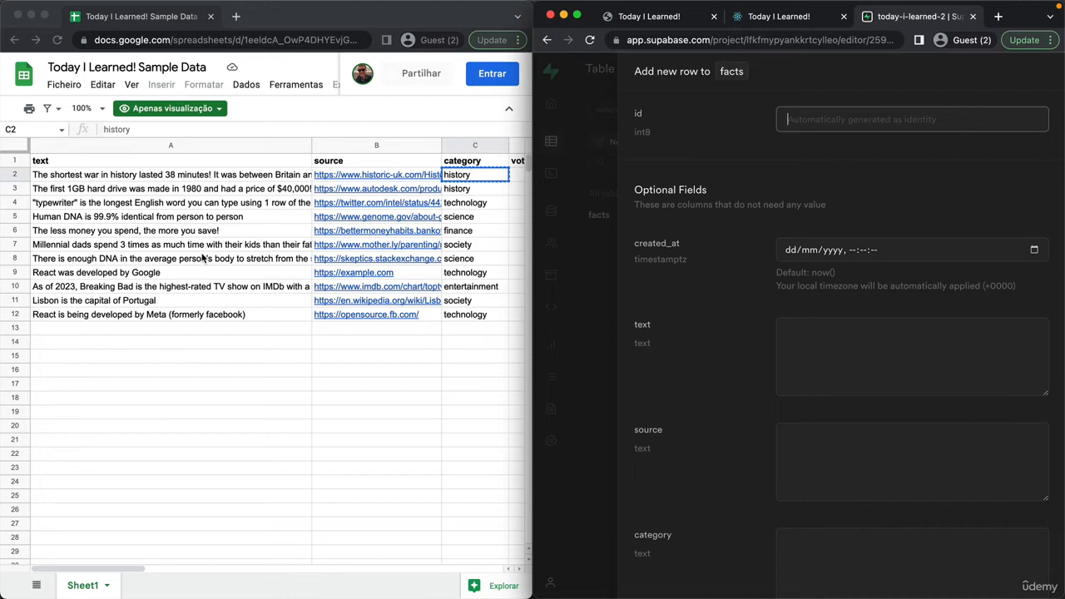
{"action": "left_click", "coordinate": [202, 189]}
{"action": "key", "text": "super+c"}
{"action": "left_click", "coordinate": [912, 356]}
{"action": "key", "text": "super+v"}
{"action": "left_click", "coordinate": [361, 189]}
{"action": "left_click", "coordinate": [209, 205]}
{"action": "left_click", "coordinate": [216, 217]}
- Insert new rows in the facts table for spreadsheet rows 6 to 10, copying each fact's text, source and category
{"action": "left_click", "coordinate": [208, 230]}
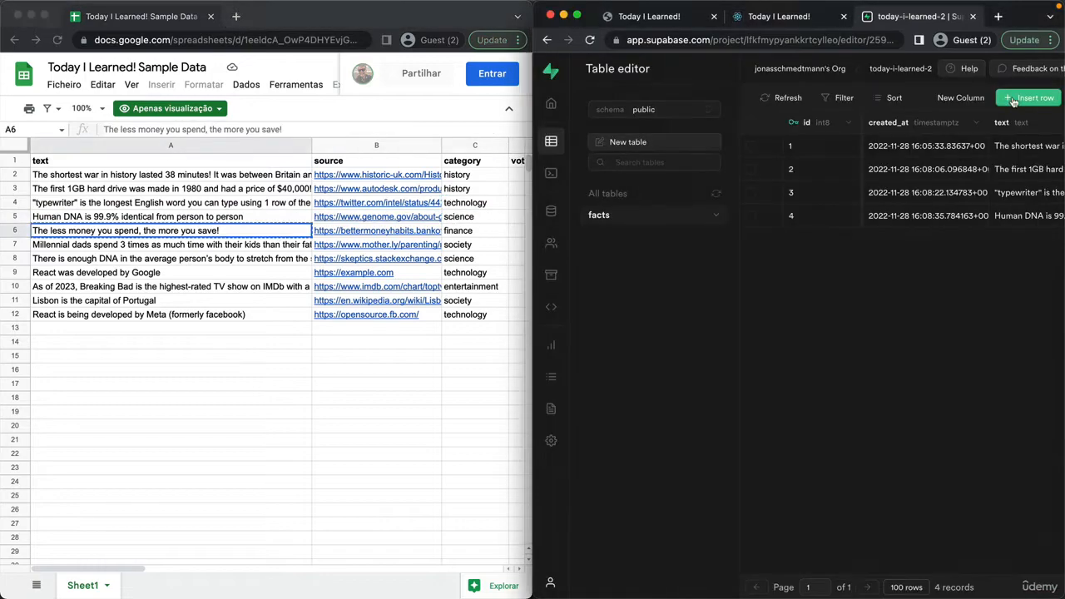
{"action": "left_click", "coordinate": [1013, 101]}
{"action": "left_click", "coordinate": [208, 244]}
{"action": "left_click", "coordinate": [208, 259]}
{"action": "left_click", "coordinate": [846, 347]}
{"action": "left_click", "coordinate": [208, 273]}
{"action": "key", "text": "super+v"}
{"action": "left_click", "coordinate": [208, 286]}
{"action": "key", "text": "super+v"}
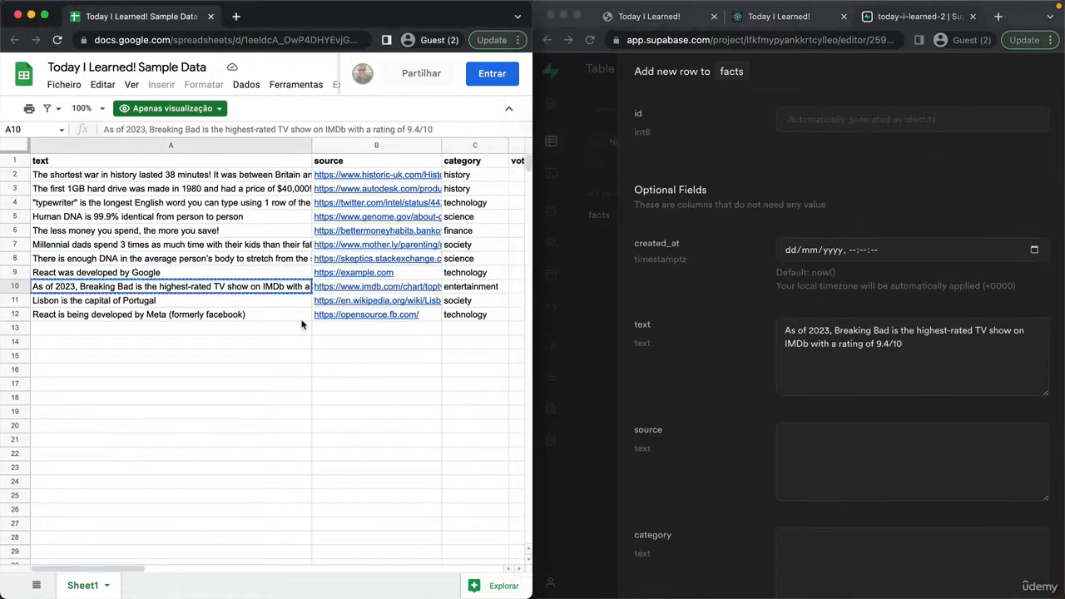
- Insert the facts from spreadsheet rows 11 and 12 with their sources and categories, then widen the Supabase window to the full screen width
{"action": "left_click", "coordinate": [208, 301]}
{"action": "key", "text": "super+v"}
{"action": "left_click", "coordinate": [376, 300]}
{"action": "left_click", "coordinate": [829, 466]}
{"action": "key", "text": "super+v"}
{"action": "left_click", "coordinate": [475, 315]}
{"action": "left_click", "coordinate": [874, 380]}
{"action": "key", "text": "super+v"}
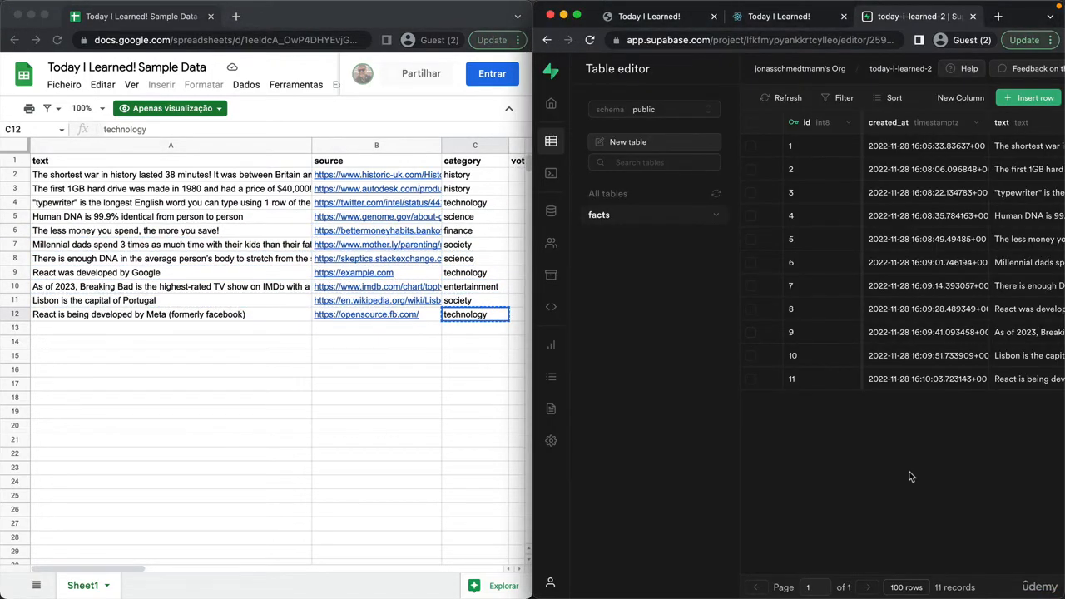
{"action": "key", "text": "ctrl+alt+Return"}
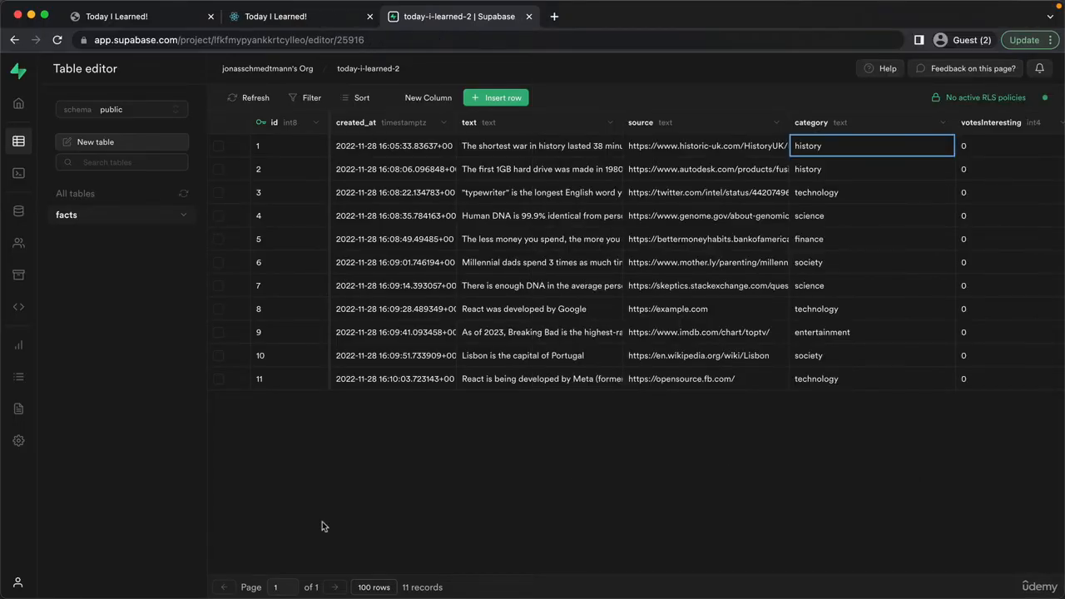
- Open the project's API docs and examine the Authentication section on client and service keys
{"action": "left_click", "coordinate": [18, 409]}
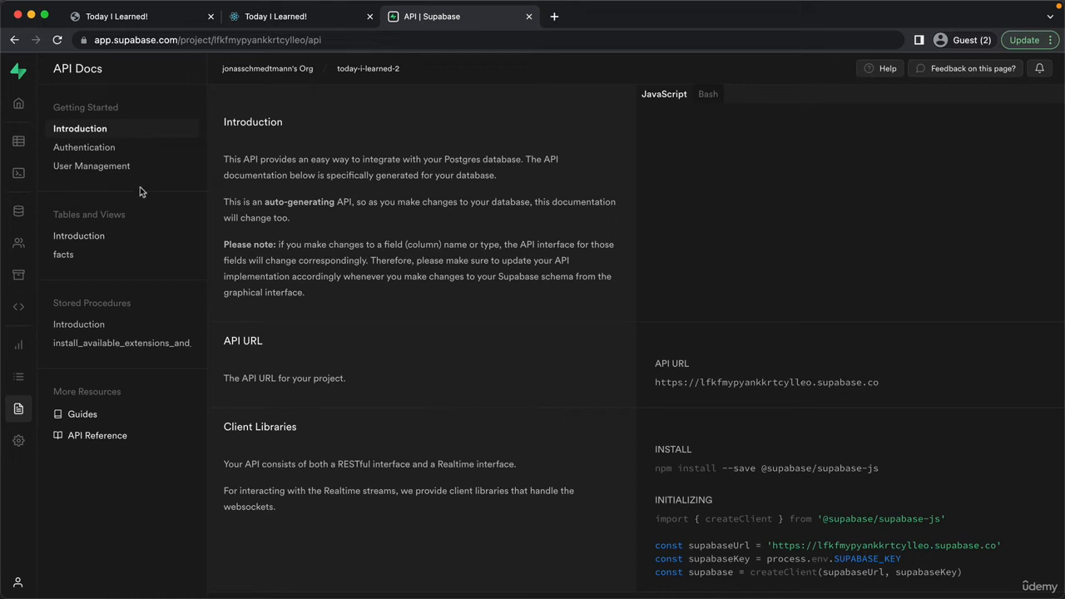
{"action": "left_click", "coordinate": [107, 150]}
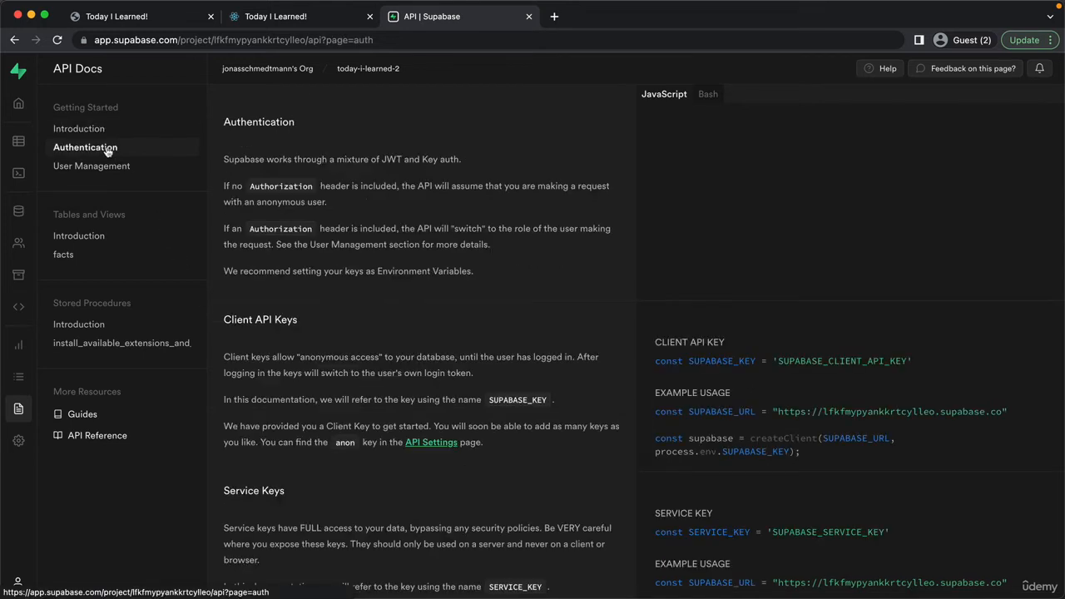
{"action": "scroll", "coordinate": [423, 281], "scroll_direction": "down", "scroll_amount": 2}
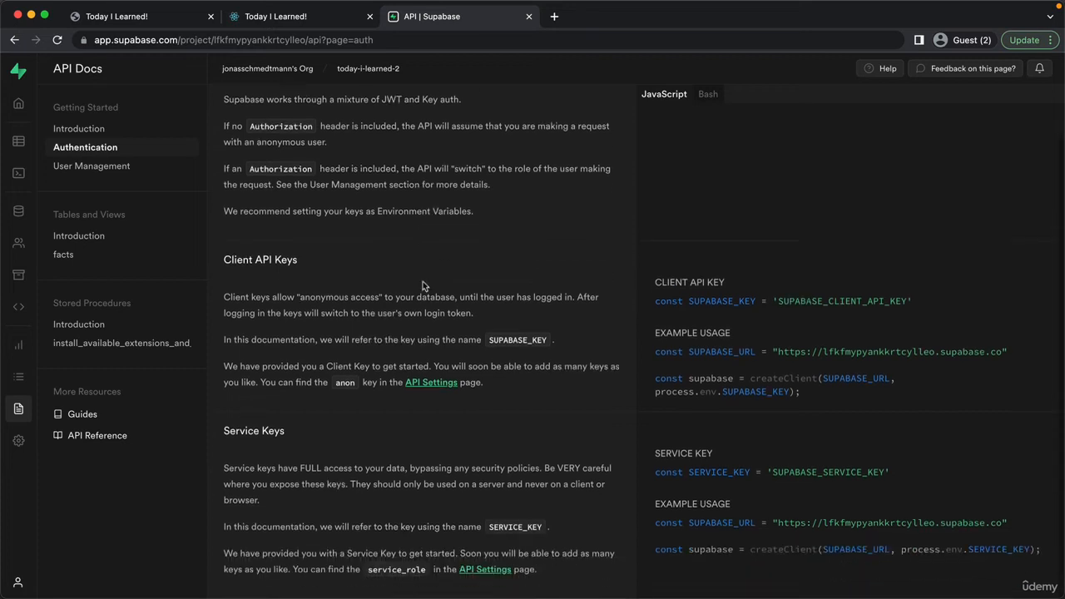
{"action": "scroll", "coordinate": [422, 283], "scroll_direction": "up", "scroll_amount": 2}
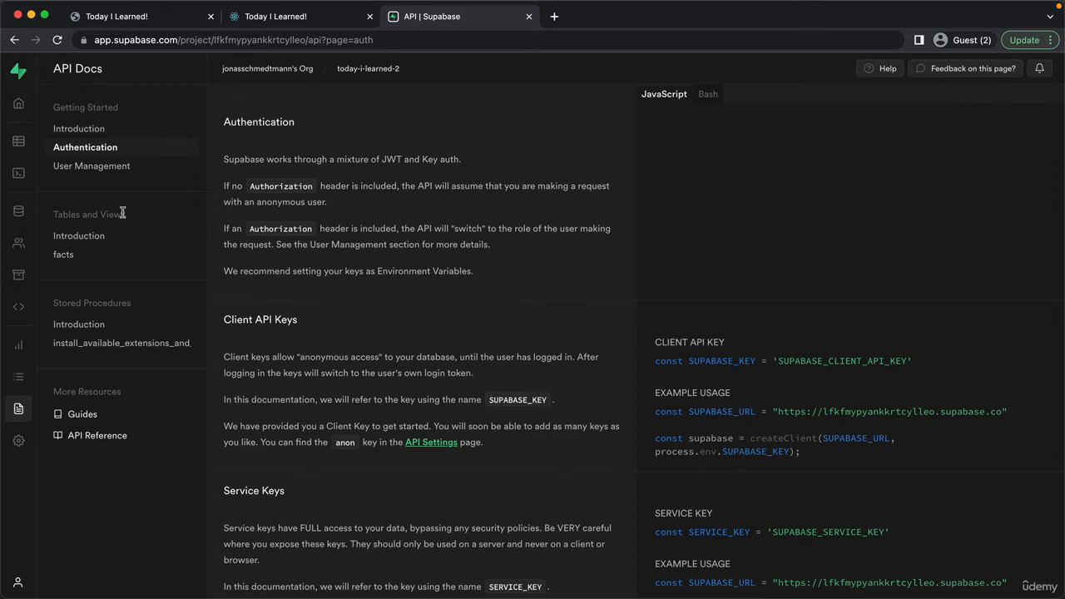
- Examine the API docs for the facts table and the JavaScript snippets for selecting its columns
{"action": "left_click", "coordinate": [64, 257]}
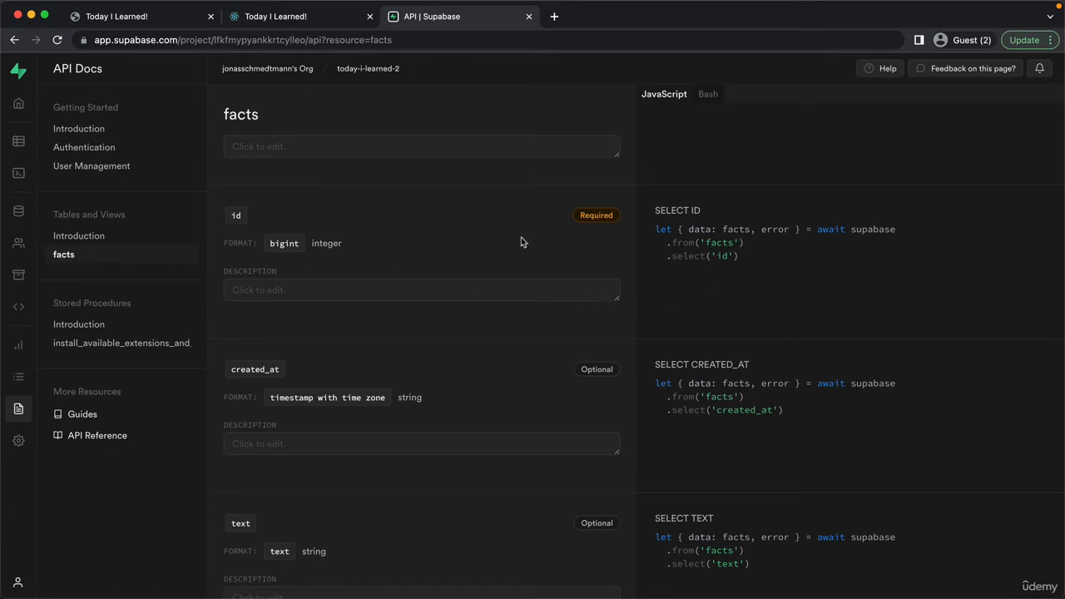
{"action": "scroll", "coordinate": [721, 271], "scroll_direction": "down", "scroll_amount": 3}
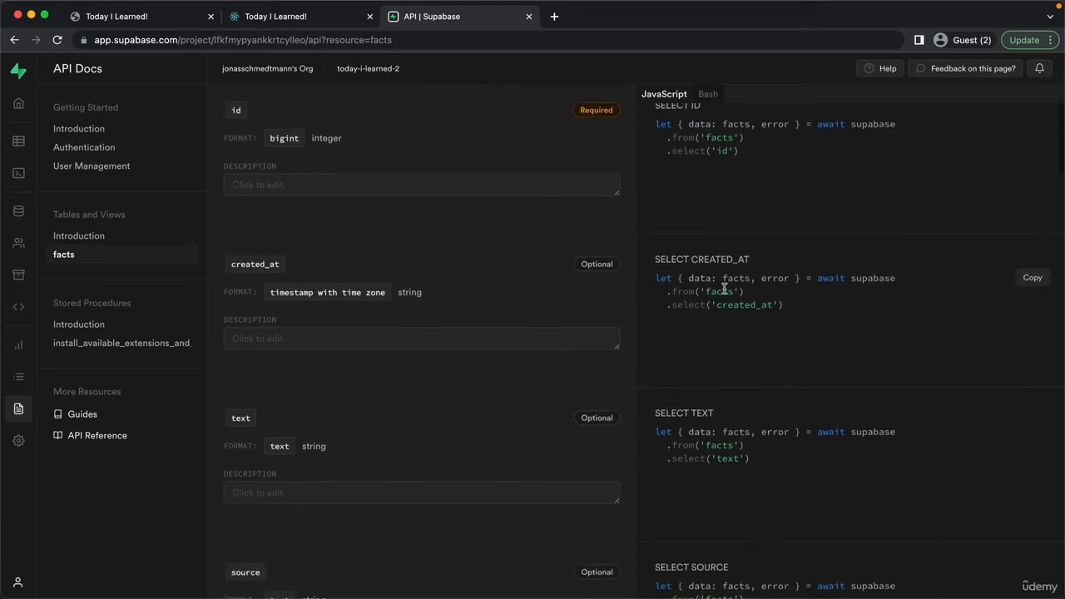
{"action": "scroll", "coordinate": [739, 356], "scroll_direction": "up", "scroll_amount": 1}
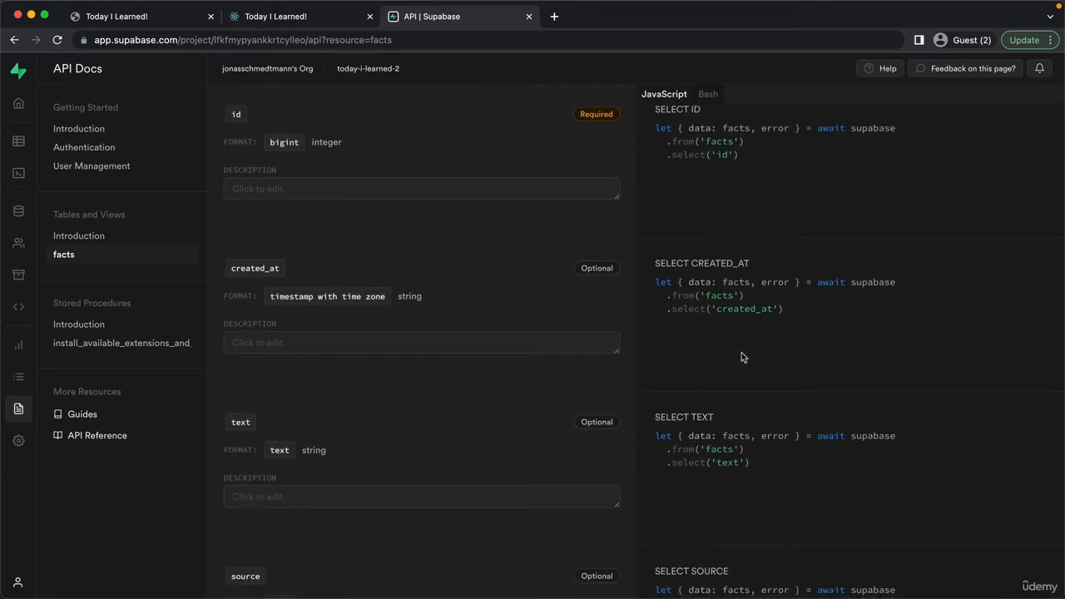
{"action": "scroll", "coordinate": [742, 352], "scroll_direction": "up", "scroll_amount": 3}
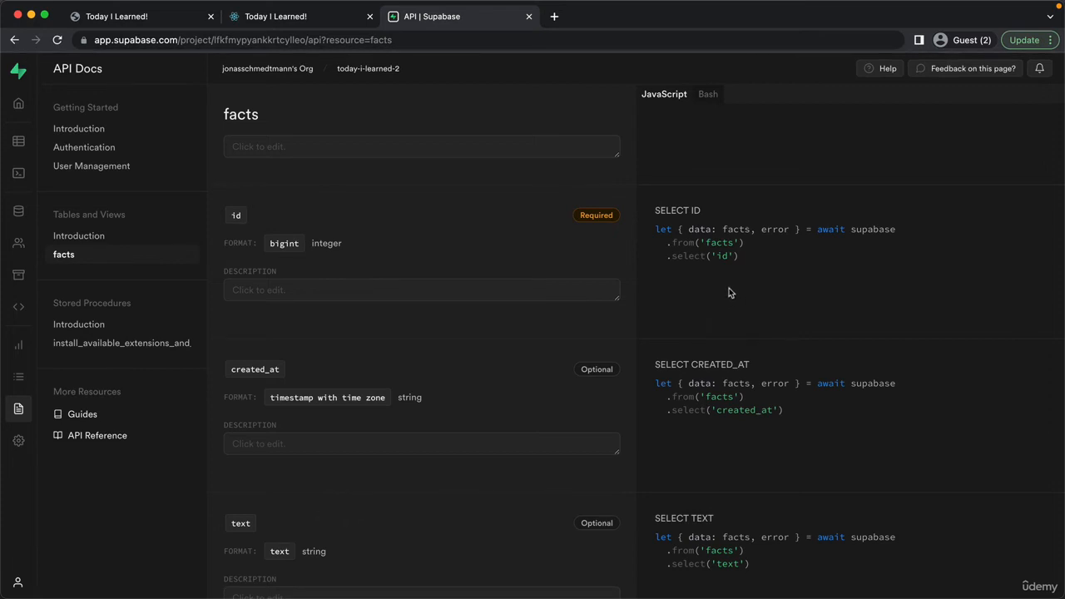
- Show the code samples as Bash with the anon (public) API key and copy the SELECT ID curl command
{"action": "left_click", "coordinate": [709, 95]}
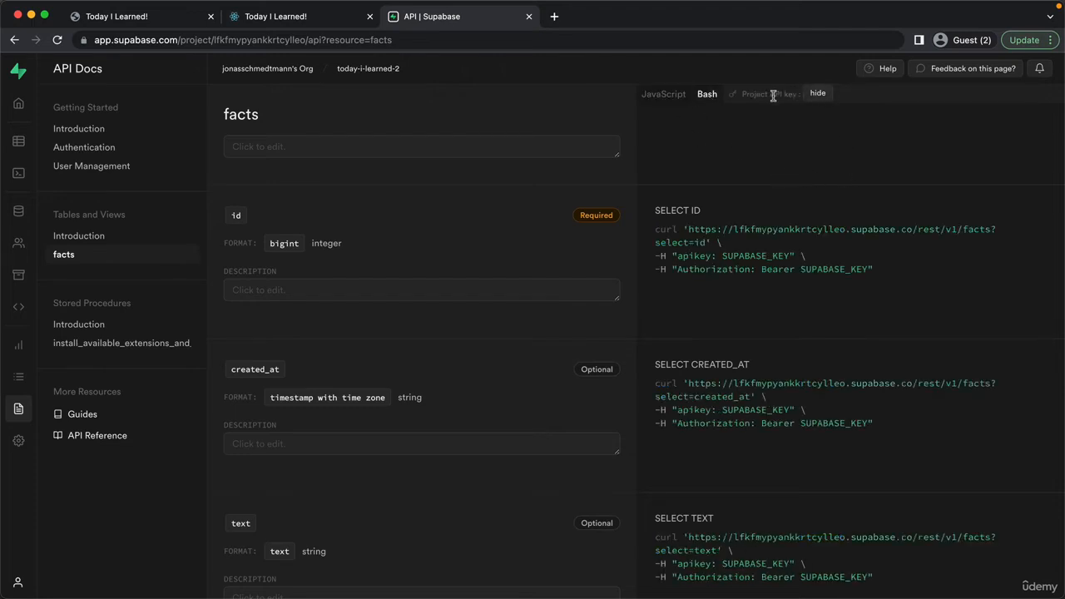
{"action": "left_click", "coordinate": [818, 94]}
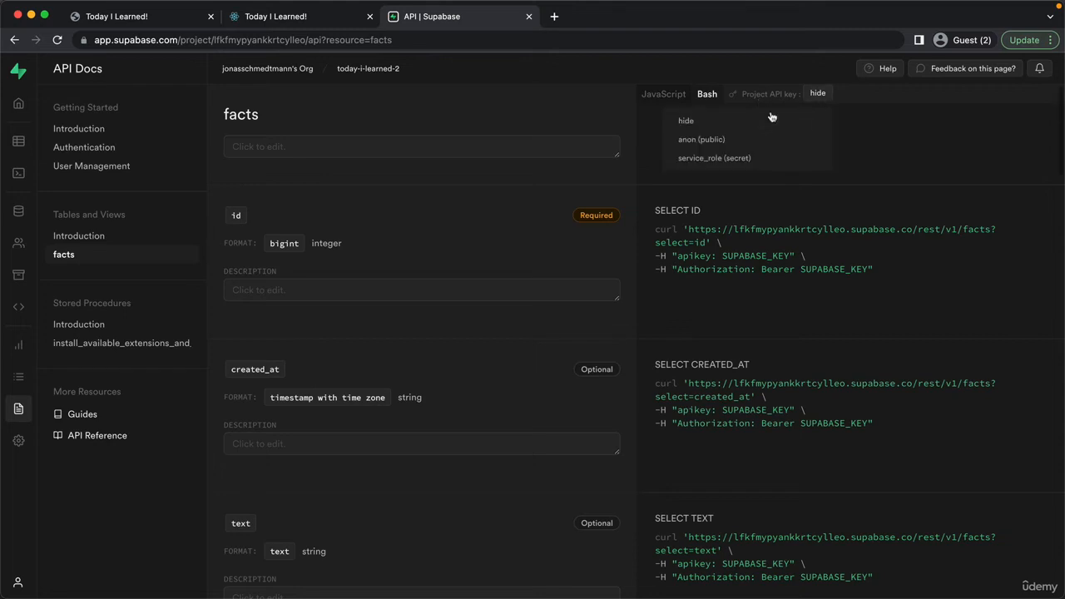
{"action": "left_click", "coordinate": [724, 141]}
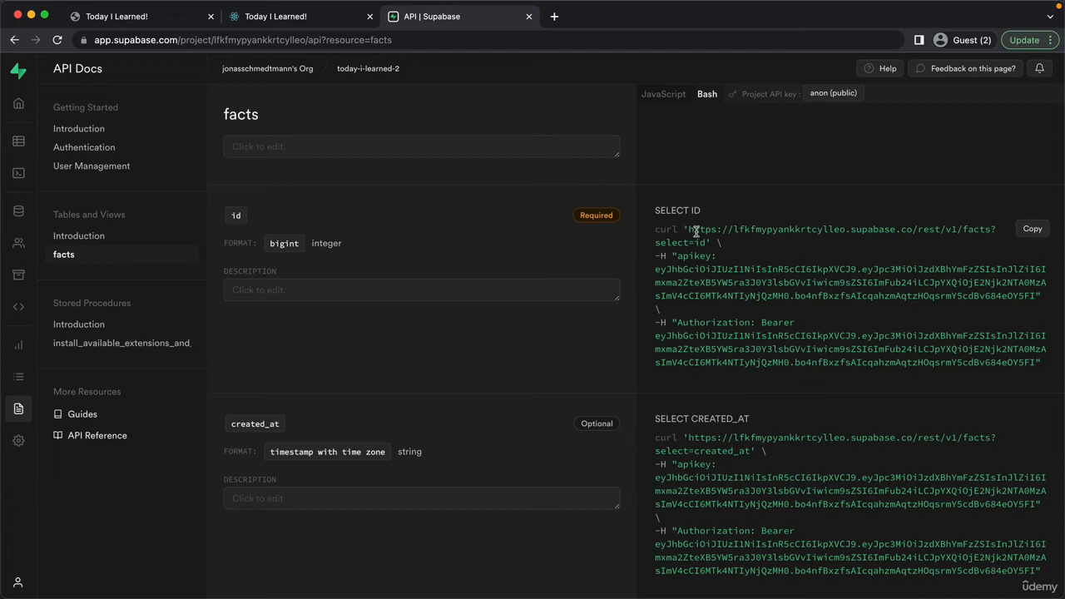
{"action": "left_click", "coordinate": [1035, 234]}
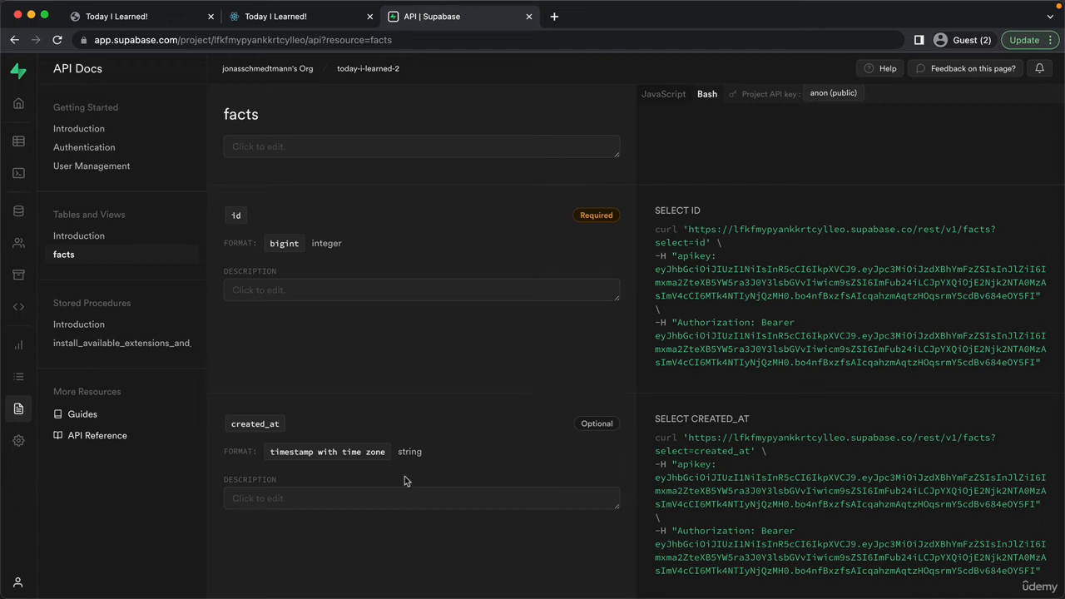
- Switch to Visual Studio Code and open its integrated terminal in the today-i-learned folder
{"action": "left_click", "coordinate": [449, 576]}
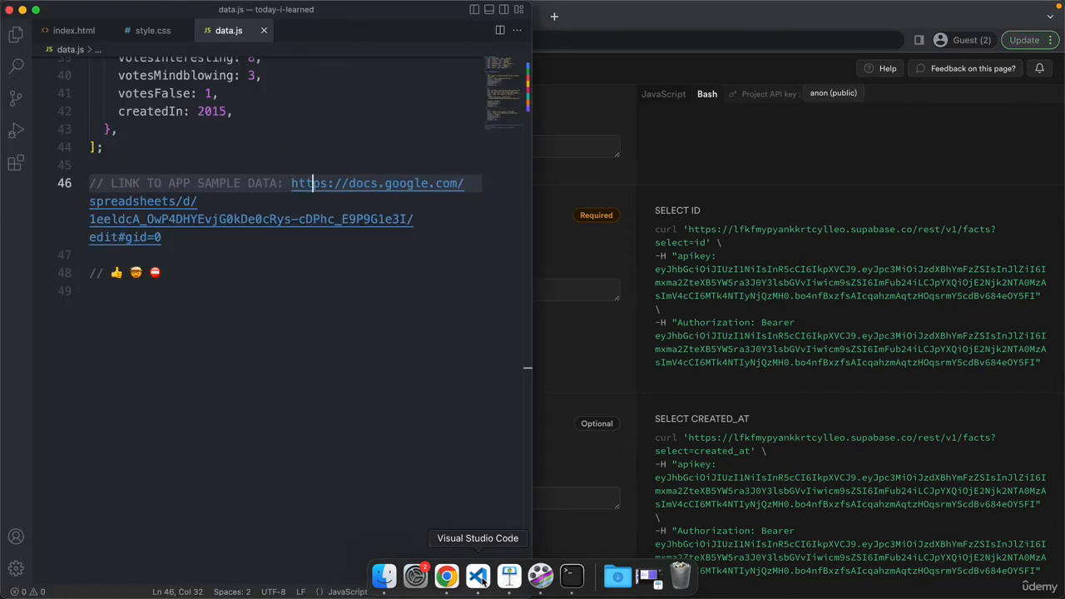
{"action": "left_click", "coordinate": [304, 323]}
{"action": "scroll", "coordinate": [305, 326], "scroll_direction": "up", "scroll_amount": 1}
{"action": "scroll", "coordinate": [316, 343], "scroll_direction": "down", "scroll_amount": 1}
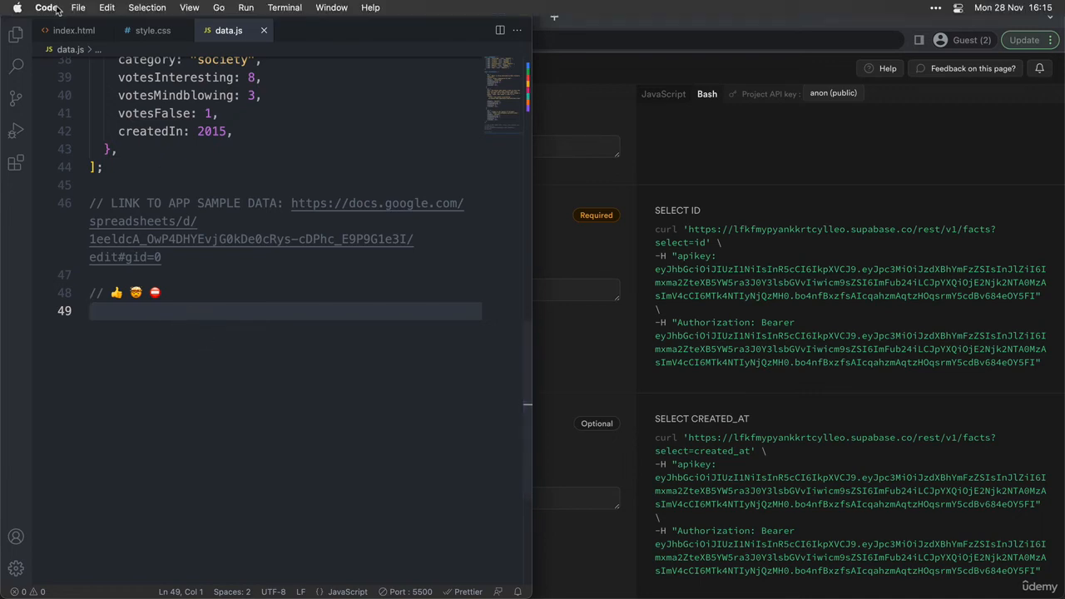
{"action": "left_click", "coordinate": [147, 7]}
{"action": "mouse_move", "coordinate": [190, 11]}
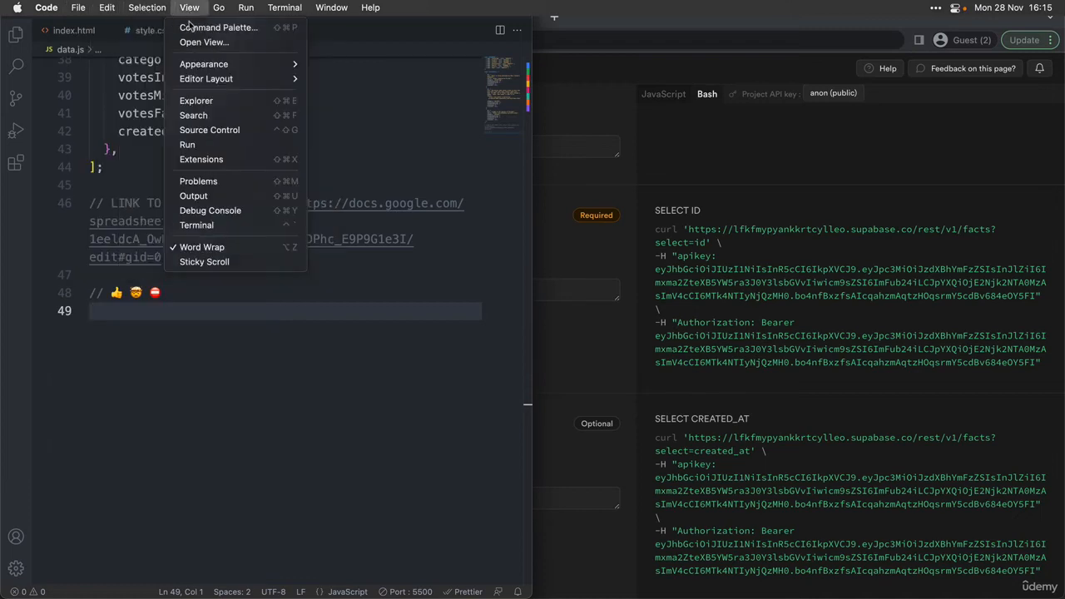
{"action": "left_click", "coordinate": [244, 226]}
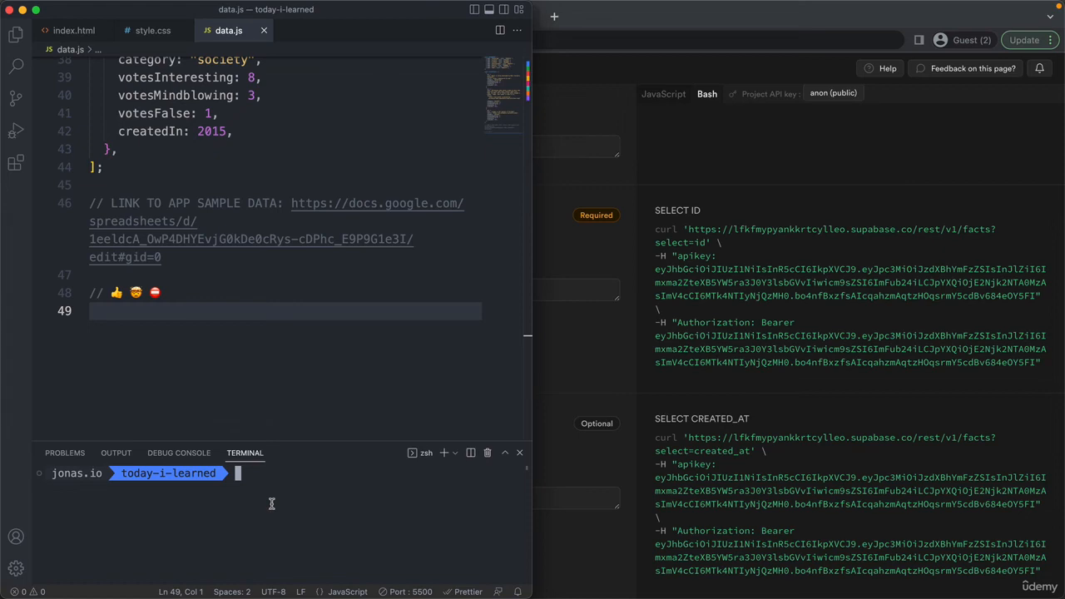
- Open the standalone macOS Terminal app
{"action": "key", "text": "super+space"}
{"action": "type", "text": "ter"}
{"action": "key", "text": "Return"}
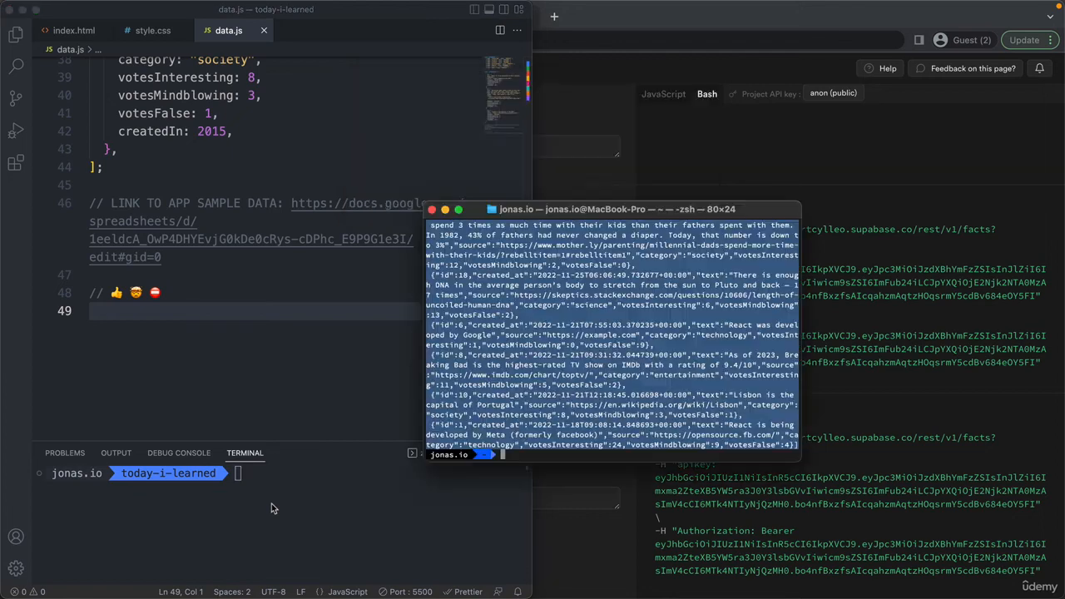
{"action": "left_click", "coordinate": [447, 441]}
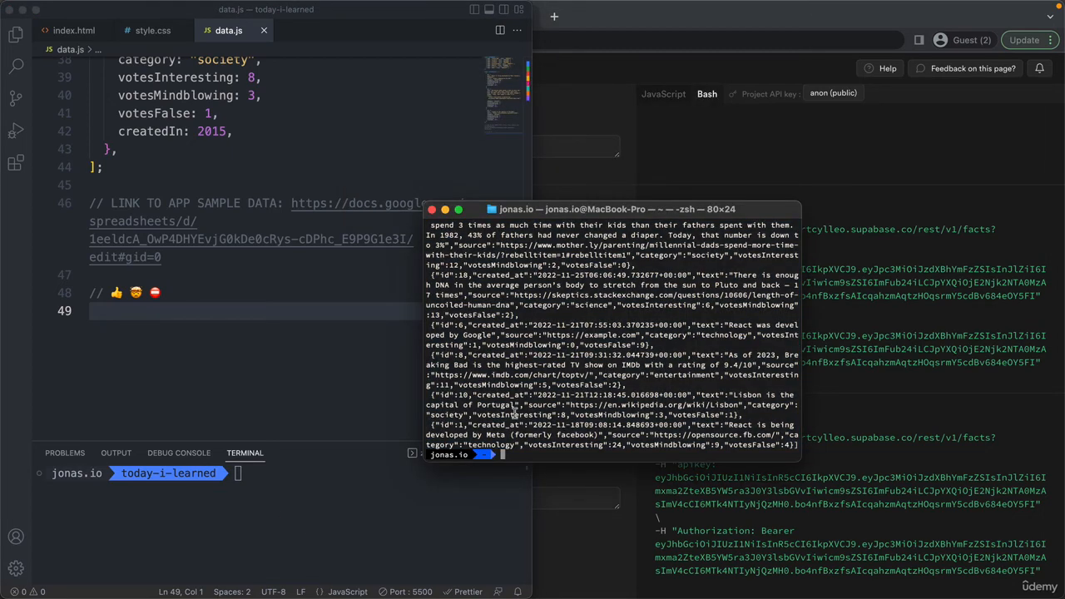
- Clear the standalone Terminal's screen and quit the app to return to Visual Studio Code
{"action": "key", "text": "ctrl+l"}
{"action": "key", "text": "Return"}
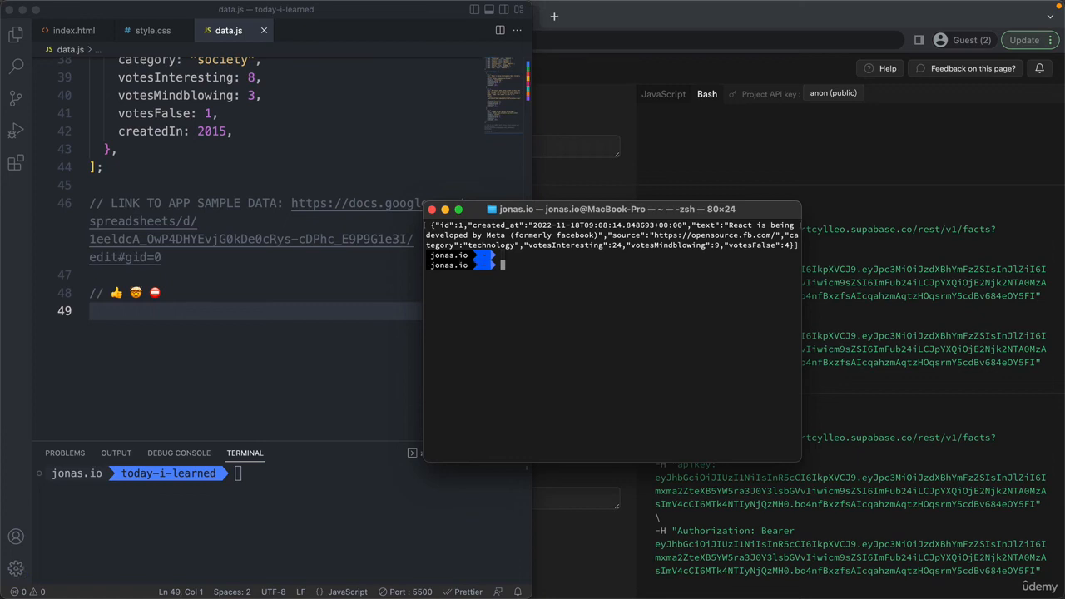
{"action": "key", "text": "ctrl+l"}
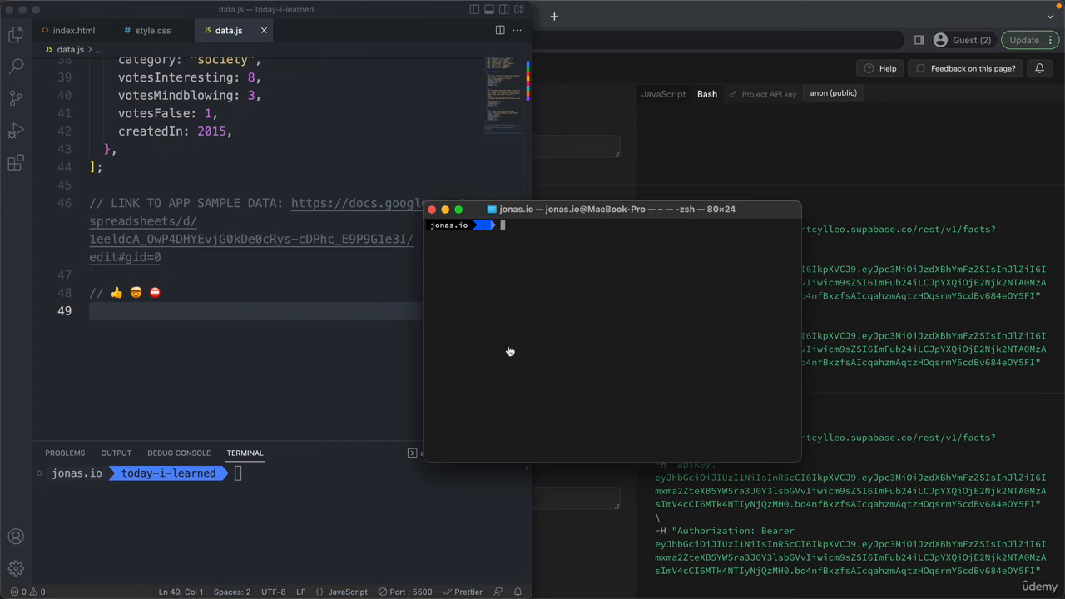
{"action": "key", "text": "super+q"}
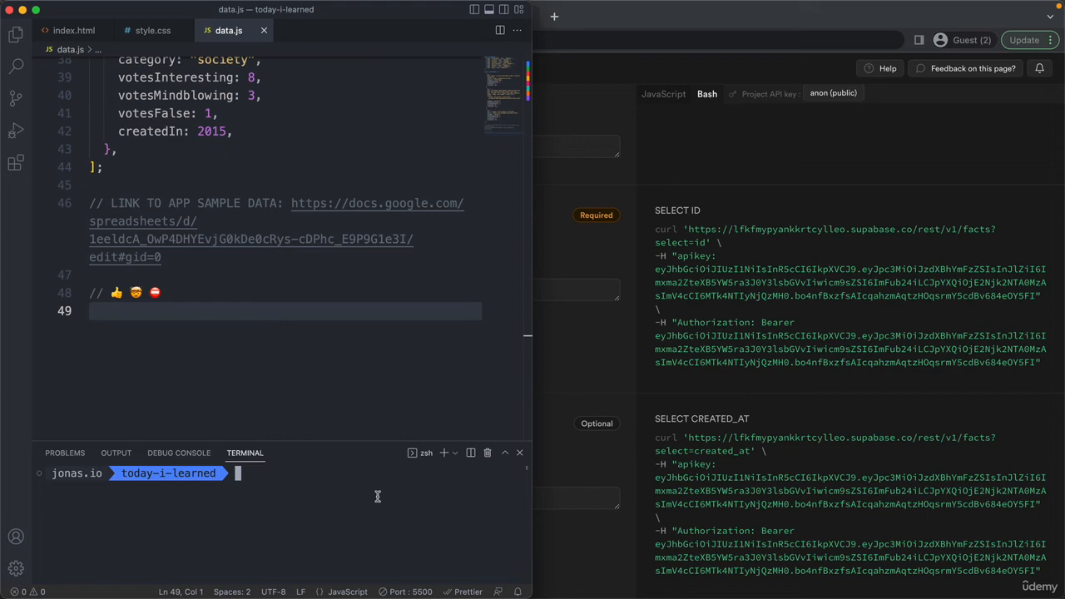
- List the project folder's files with ls in the integrated terminal, then clear the terminal
{"action": "type", "text": "ls"}
{"action": "key", "text": "BackSpace"}
{"action": "key", "text": "BackSpace"}
{"action": "type", "text": "dir"}
{"action": "key", "text": "BackSpace"}
{"action": "key", "text": "BackSpace"}
{"action": "key", "text": "BackSpace"}
{"action": "type", "text": "ls"}
{"action": "key", "text": "Return"}
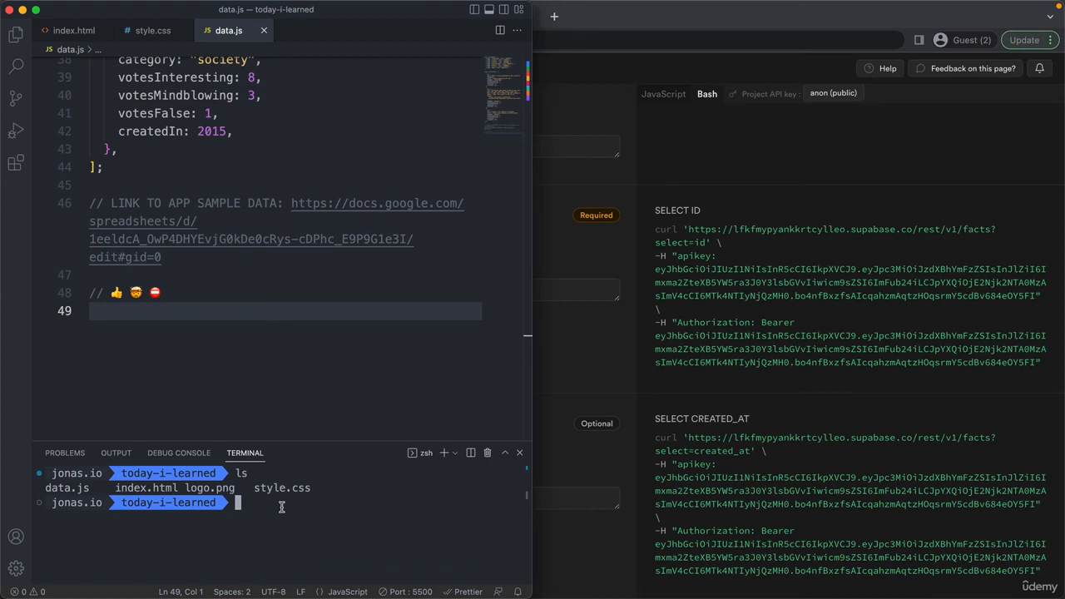
{"action": "key", "text": "cmd+k"}
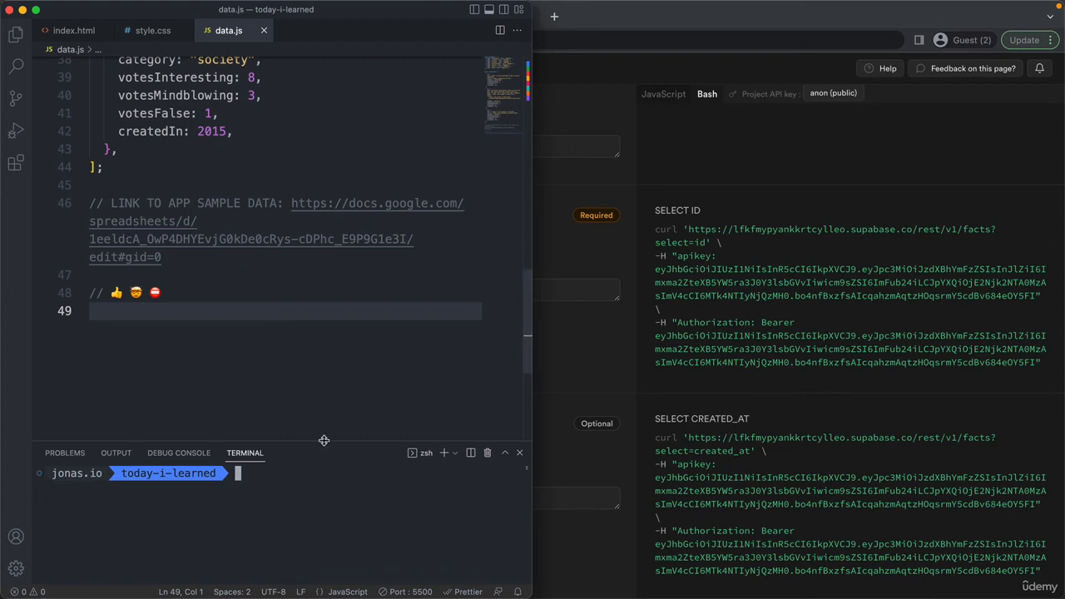
- Enlarge the integrated terminal and paste the copied curl request for the facts table's id column, including the API key and bearer token
{"action": "left_click_drag", "start_coordinate": [326, 441], "coordinate": [324, 291]}
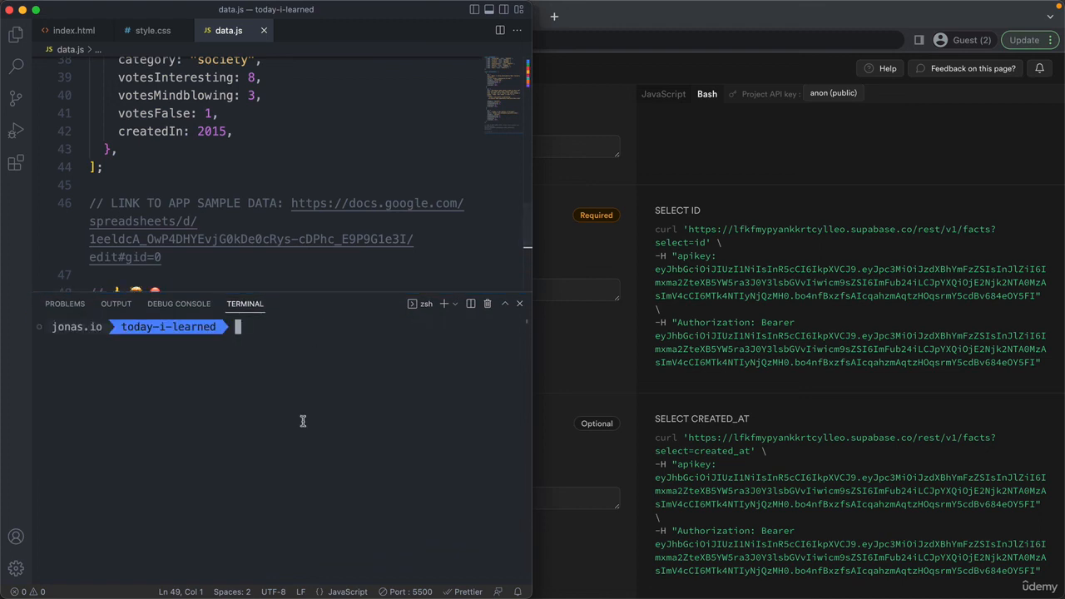
{"action": "key", "text": "super+v"}
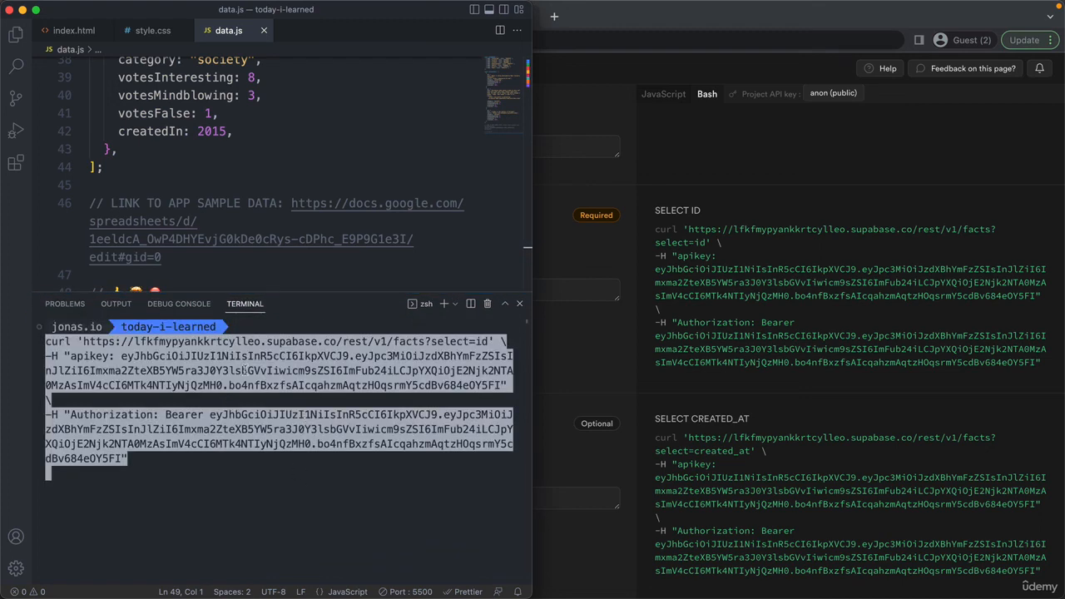
- Remove the ?select=id query from the pasted curl command so that its URL ends in /rest/v1/facts
{"action": "key", "text": "Up"}
{"action": "key", "text": "Up"}
{"action": "key", "text": "Up"}
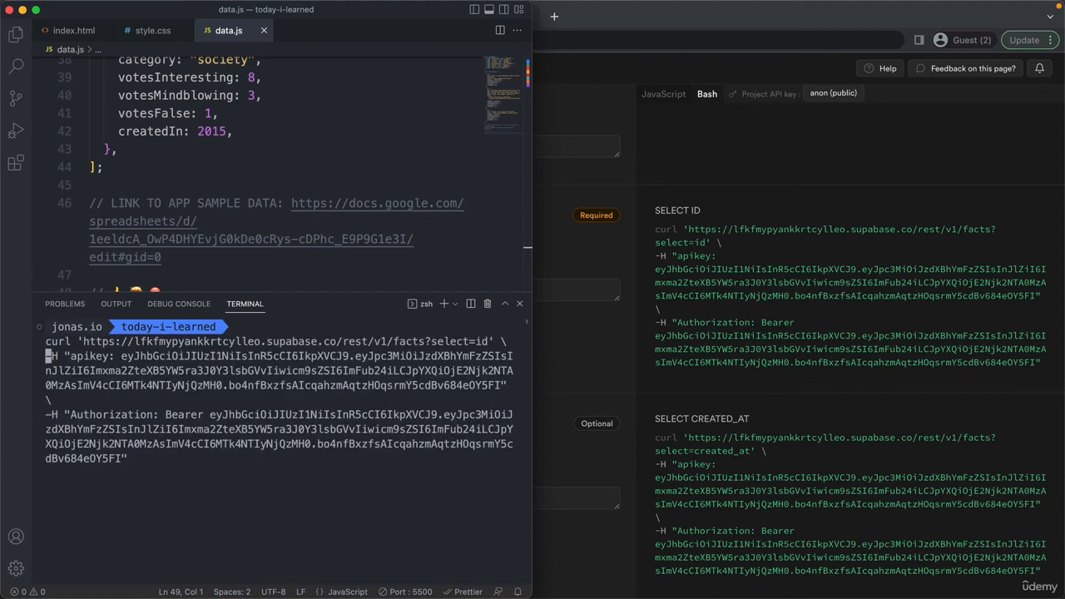
{"action": "key", "text": "Up"}
{"action": "key", "text": "Right"}
{"action": "key", "text": "Right"}
{"action": "key", "text": "Right"}
{"action": "key", "text": "Right"}
{"action": "key", "text": "Right"}
{"action": "key", "text": "alt+Right"}
{"action": "key", "text": "alt+Right"}
{"action": "key", "text": "alt+Right"}
{"action": "key", "text": "alt+Right"}
{"action": "key", "text": "alt+Right"}
{"action": "key", "text": "alt+Right"}
{"action": "key", "text": "Right"}
{"action": "key", "text": "Right"}
{"action": "key", "text": "Right"}
{"action": "key", "text": "Right"}
{"action": "key", "text": "Right"}
{"action": "key", "text": "Right"}
{"action": "key", "text": "Right"}
{"action": "key", "text": "Right"}
{"action": "key", "text": "Right"}
{"action": "key", "text": "BackSpace"}
{"action": "key", "text": "BackSpace"}
{"action": "key", "text": "BackSpace"}
{"action": "key", "text": "BackSpace"}
{"action": "key", "text": "BackSpace"}
{"action": "key", "text": "BackSpace"}
{"action": "key", "text": "BackSpace"}
{"action": "key", "text": "BackSpace"}
{"action": "key", "text": "BackSpace"}
{"action": "key", "text": "BackSpace"}
{"action": "key", "text": "Left"}
{"action": "key", "text": "Left"}
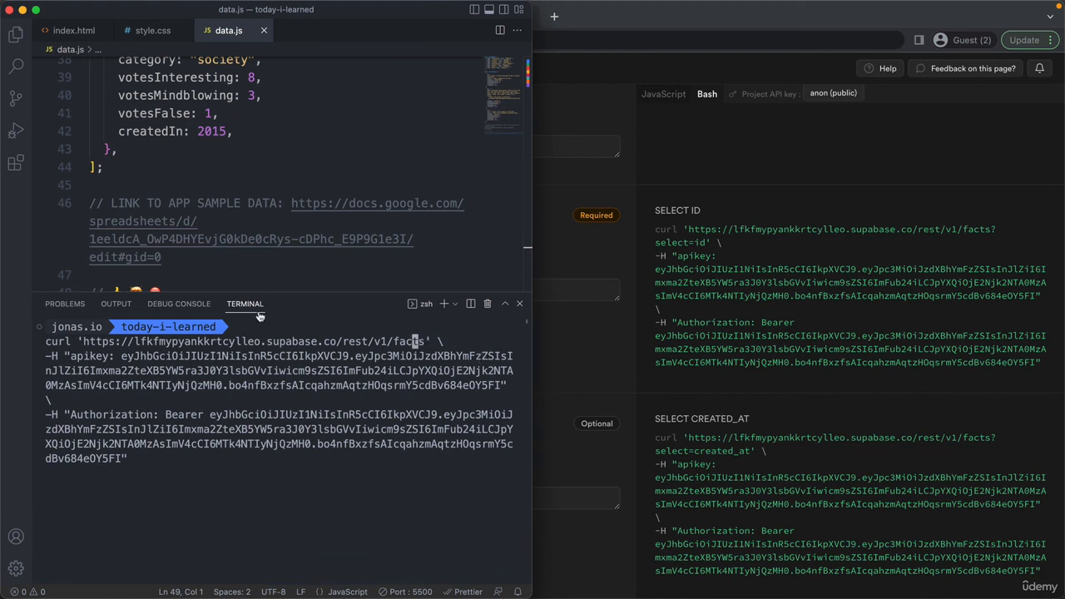
- Check the request URL in the curl command, run the request, and examine the returned output
{"action": "left_click_drag", "start_coordinate": [82, 341], "coordinate": [425, 343]}
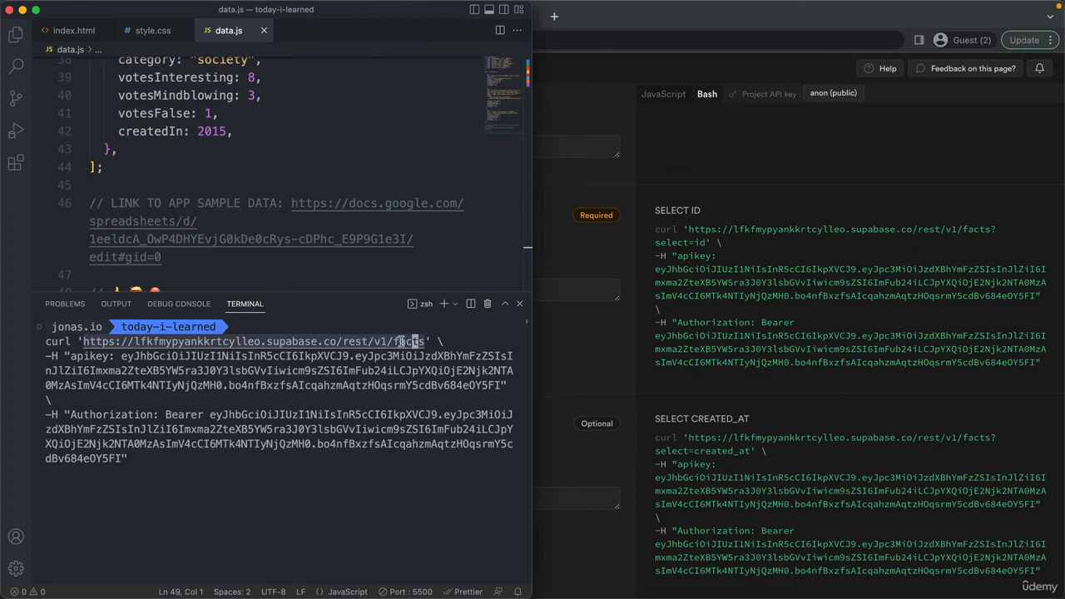
{"action": "left_click", "coordinate": [427, 341]}
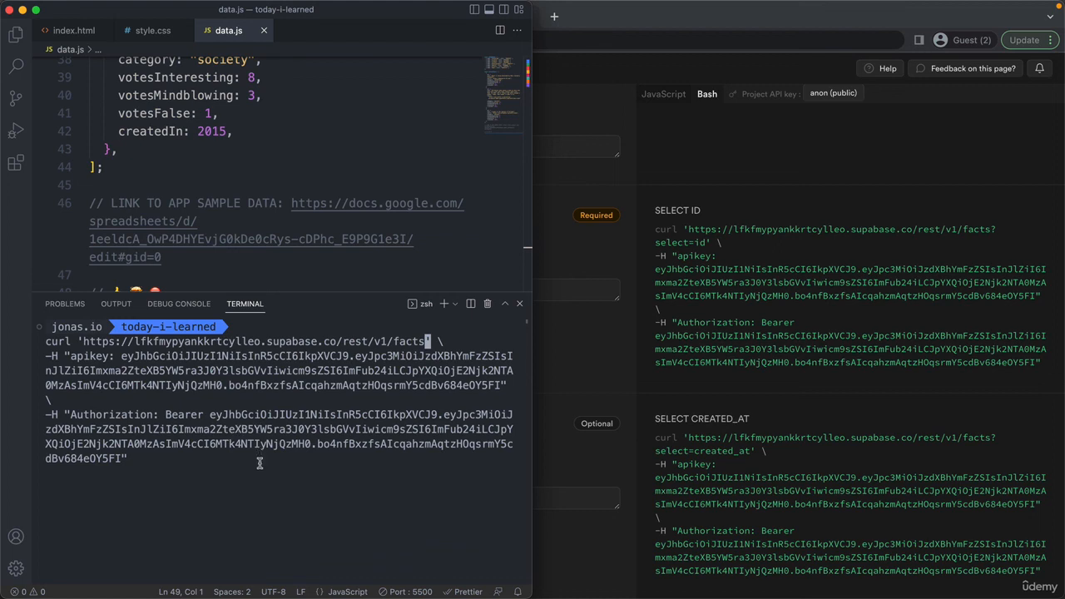
{"action": "key", "text": "Return"}
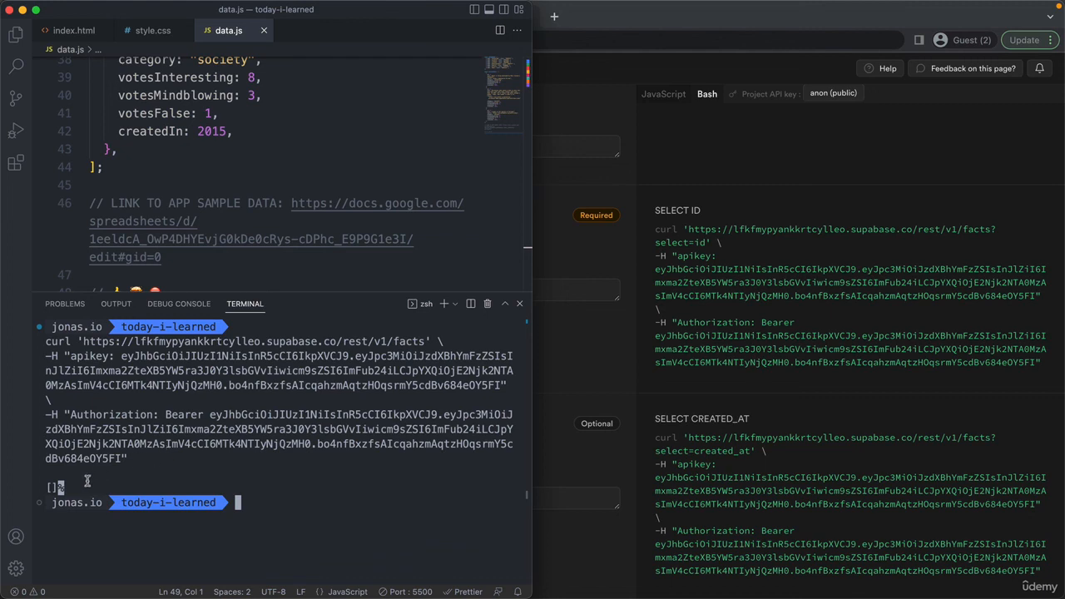
{"action": "left_click_drag", "start_coordinate": [47, 487], "coordinate": [58, 486]}
{"action": "left_click", "coordinate": [74, 486]}
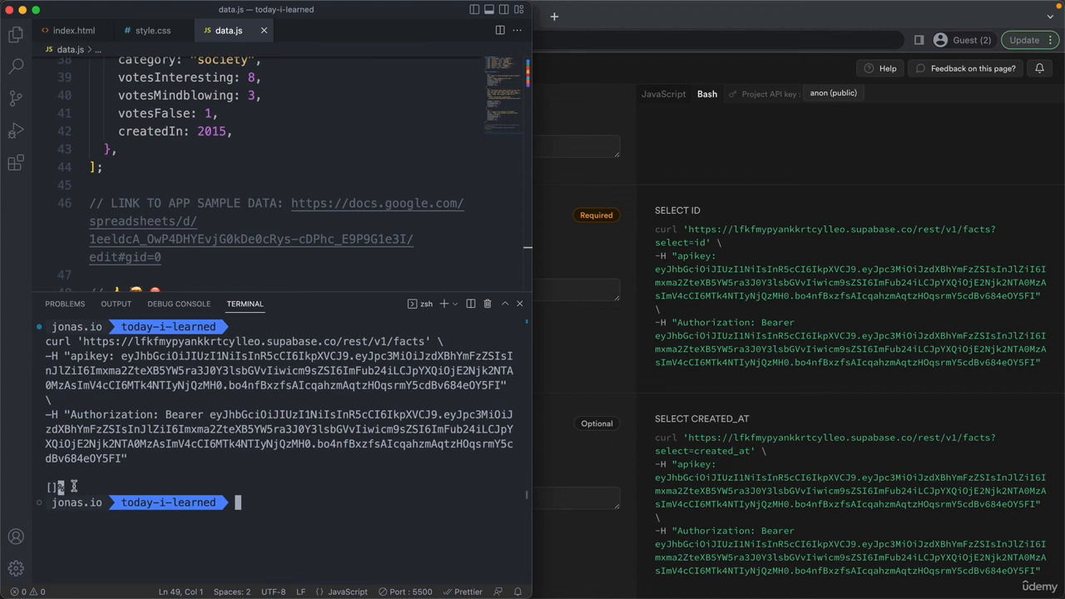